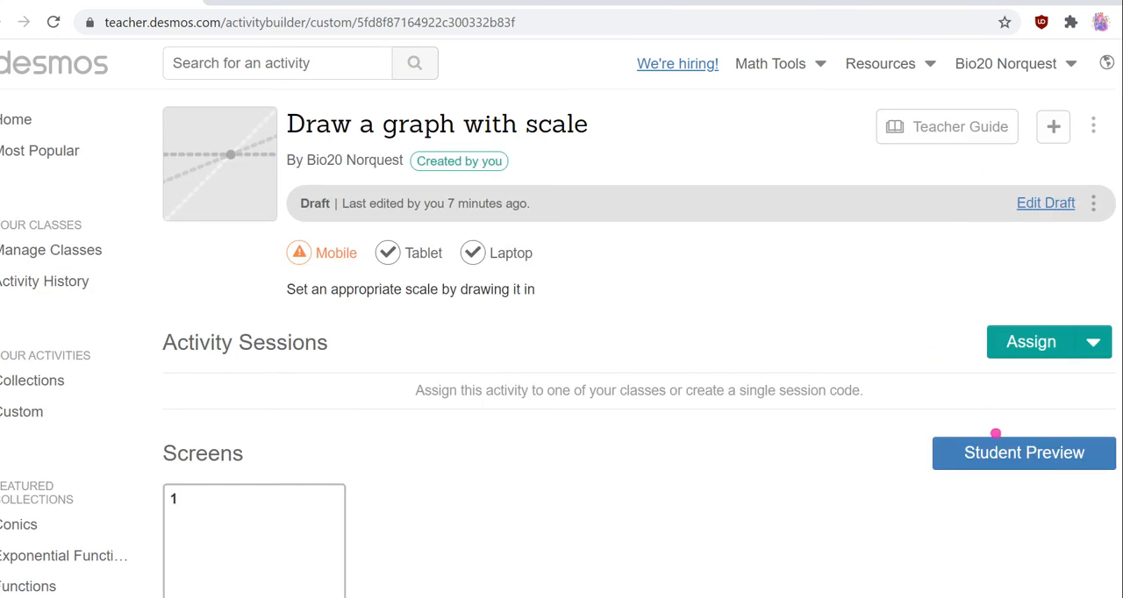
Check the activity's current student preview, close it, and open the activity draft for editing.
click(995, 434)
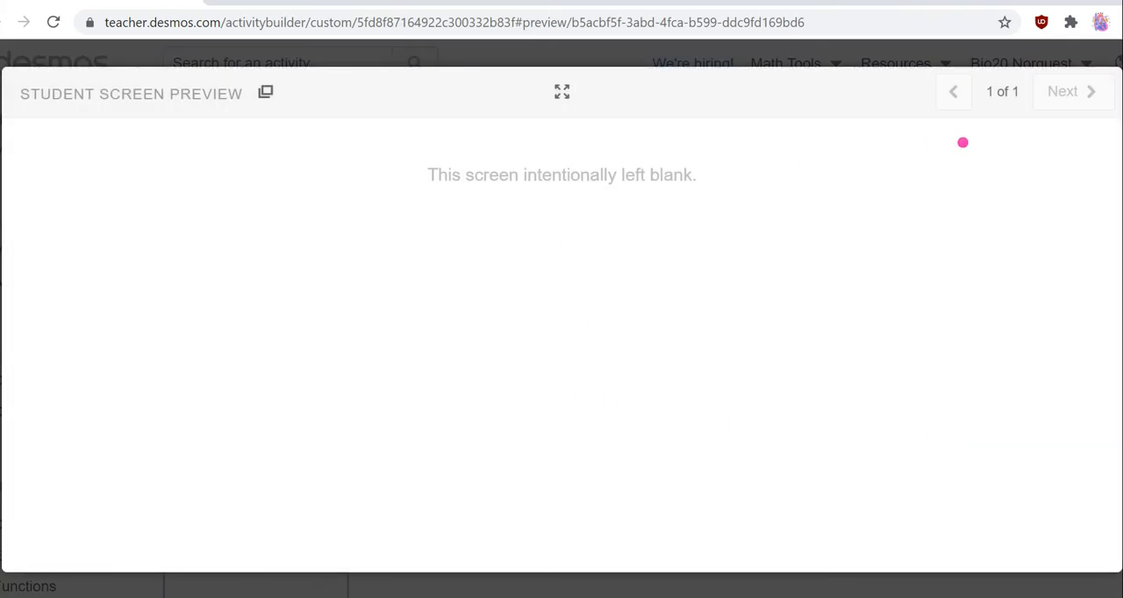
click(1119, 56)
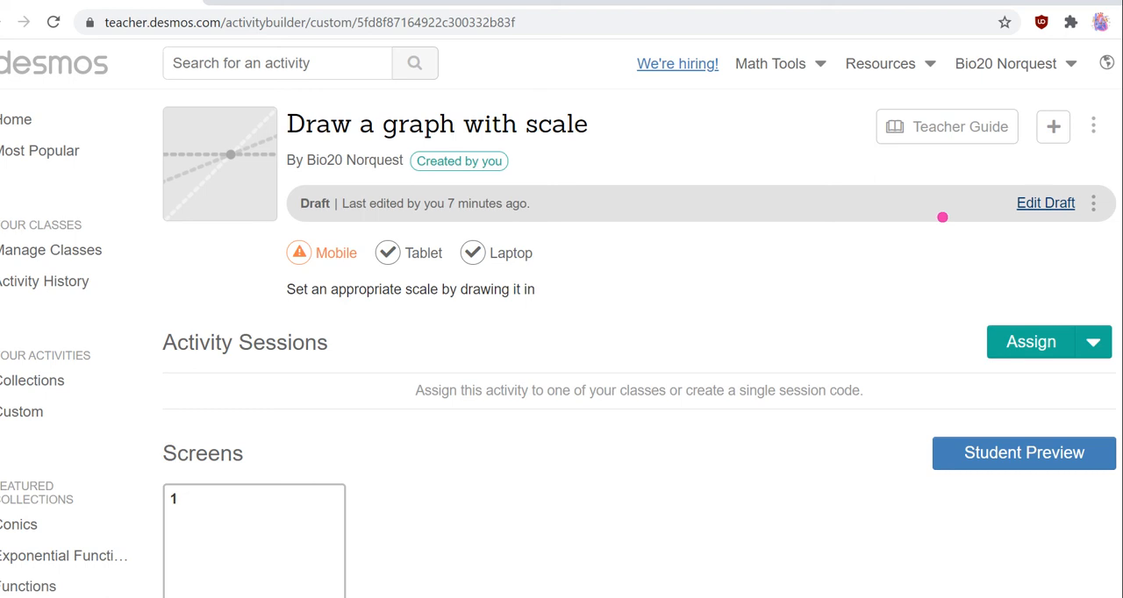
click(1042, 199)
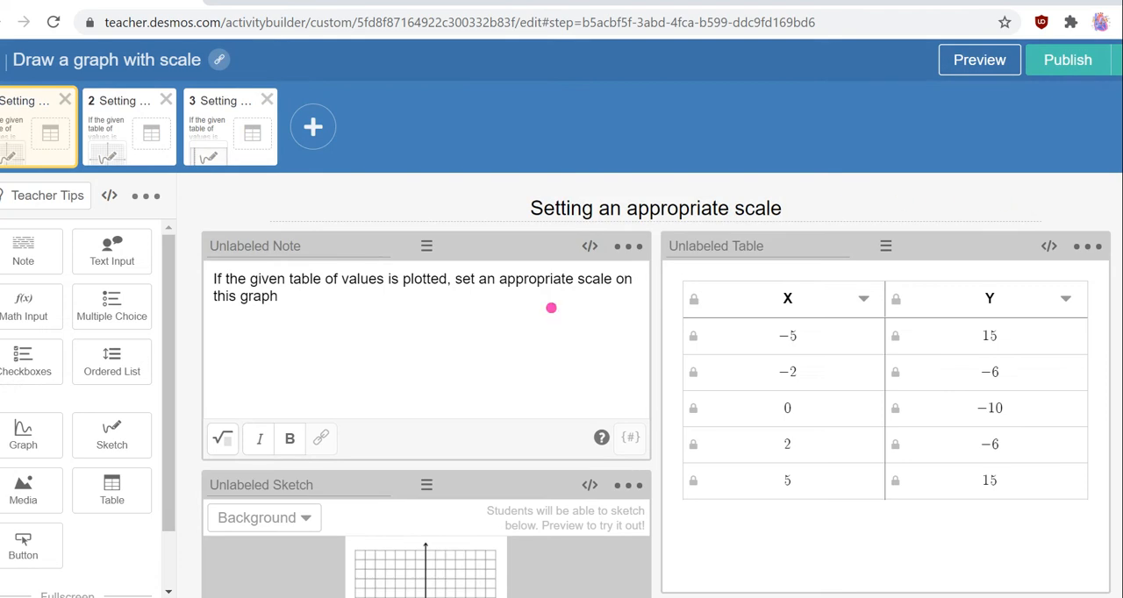
scroll(473, 357, down, 1)
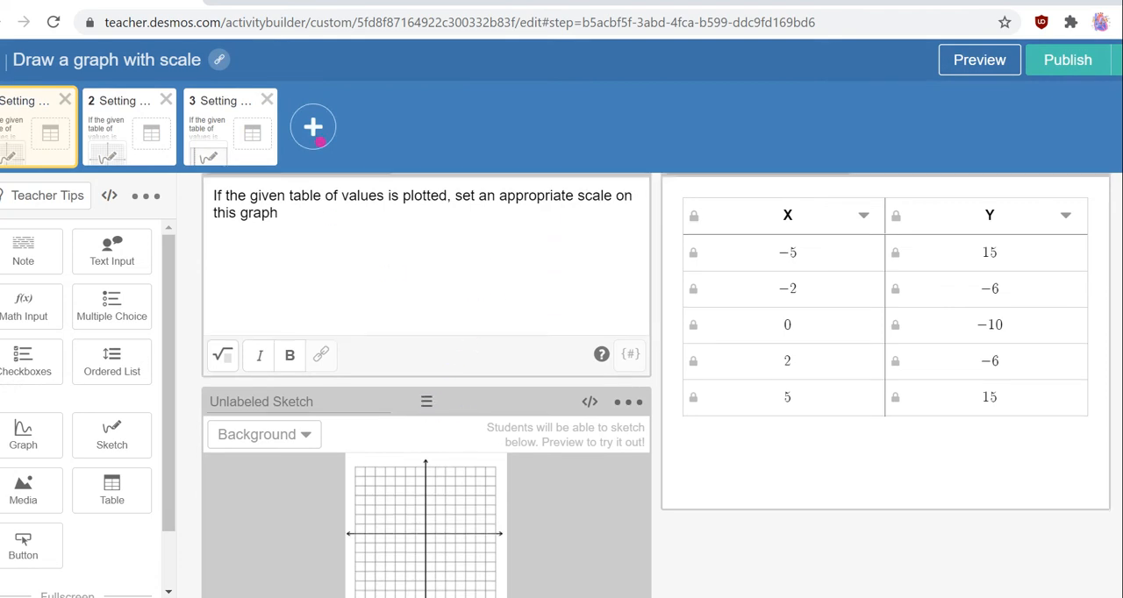
Add a new screen after the first one, containing a Sketch component with an Editable Graph background.
click(313, 126)
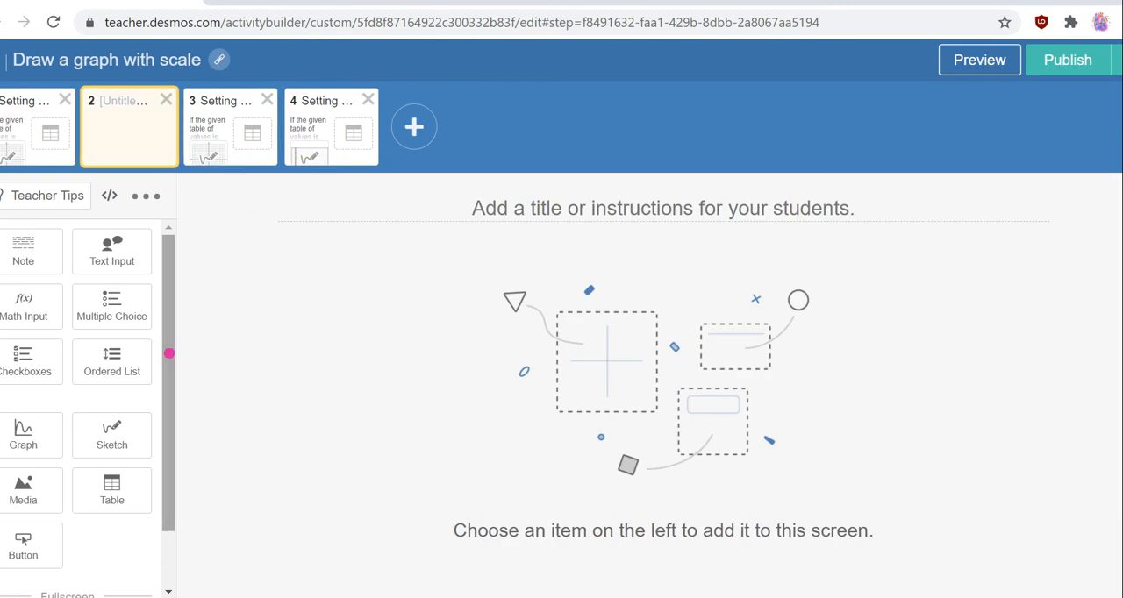
click(109, 430)
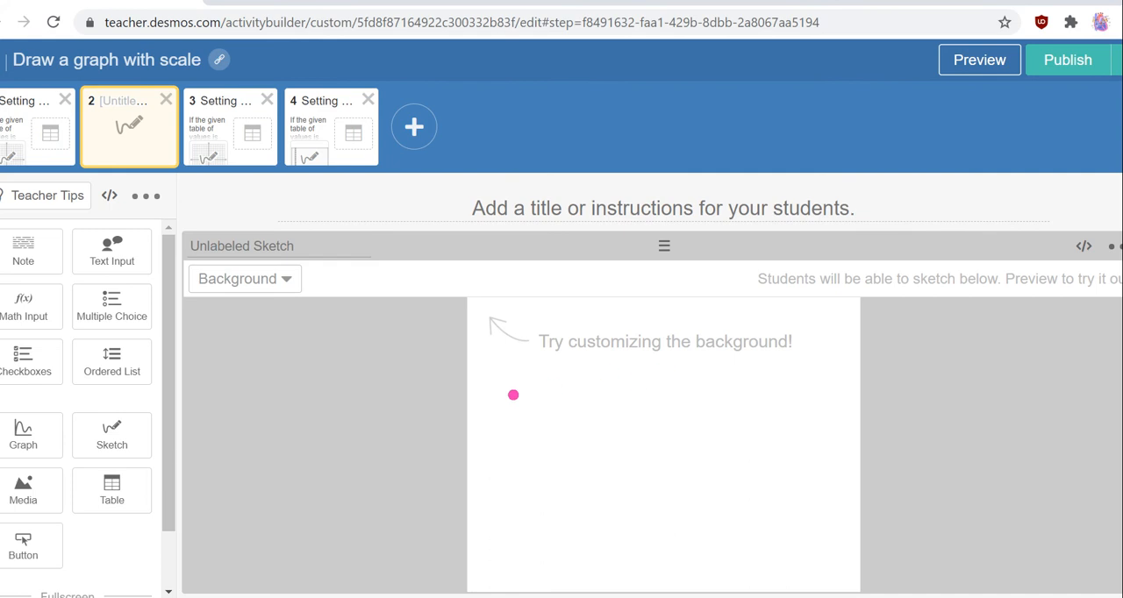
click(269, 283)
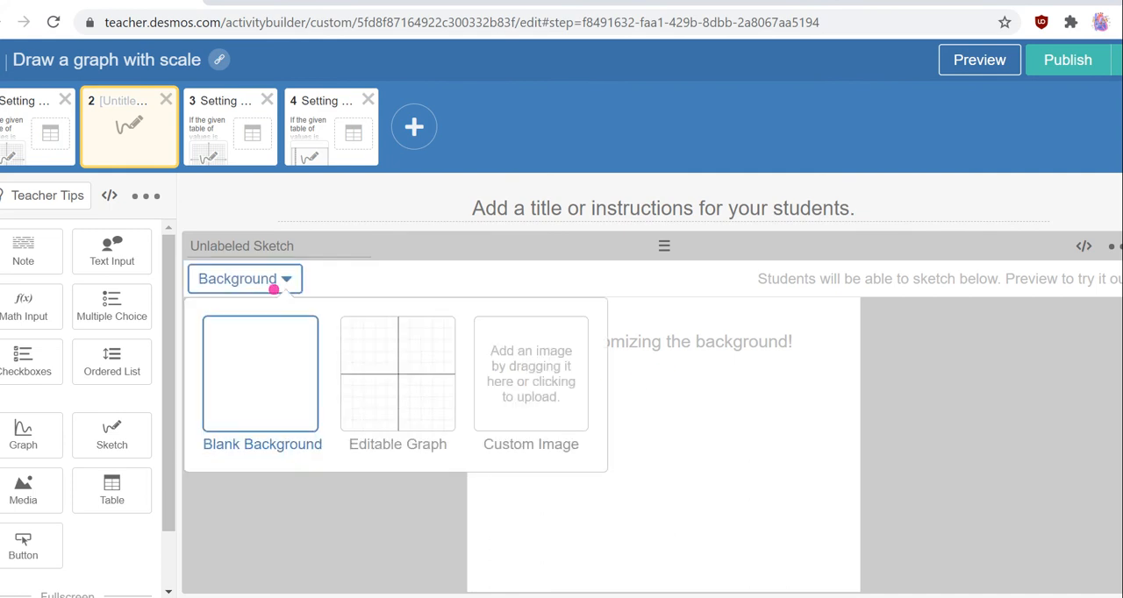
click(362, 364)
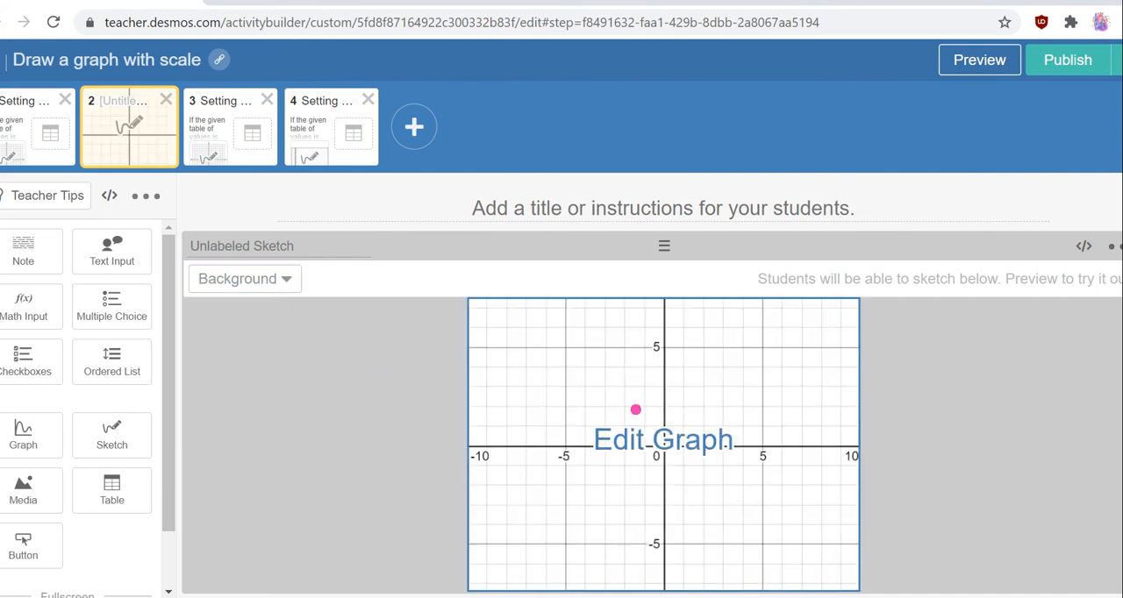
Hide the axis numbers on the sketch's background graph, keeping both axes and the gridlines, and apply the change.
click(700, 404)
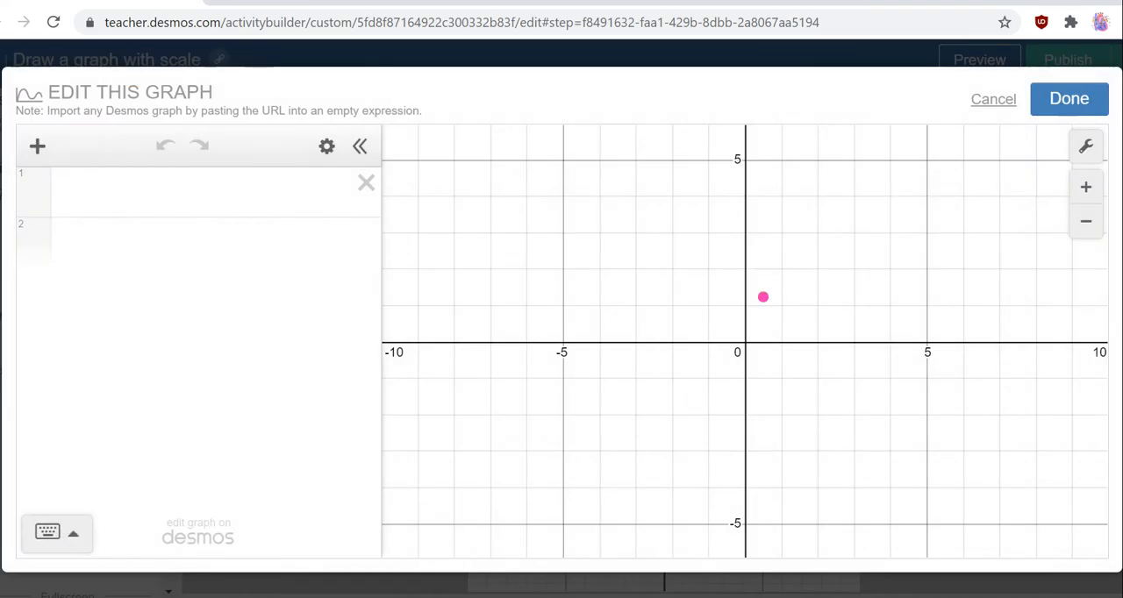
click(1082, 145)
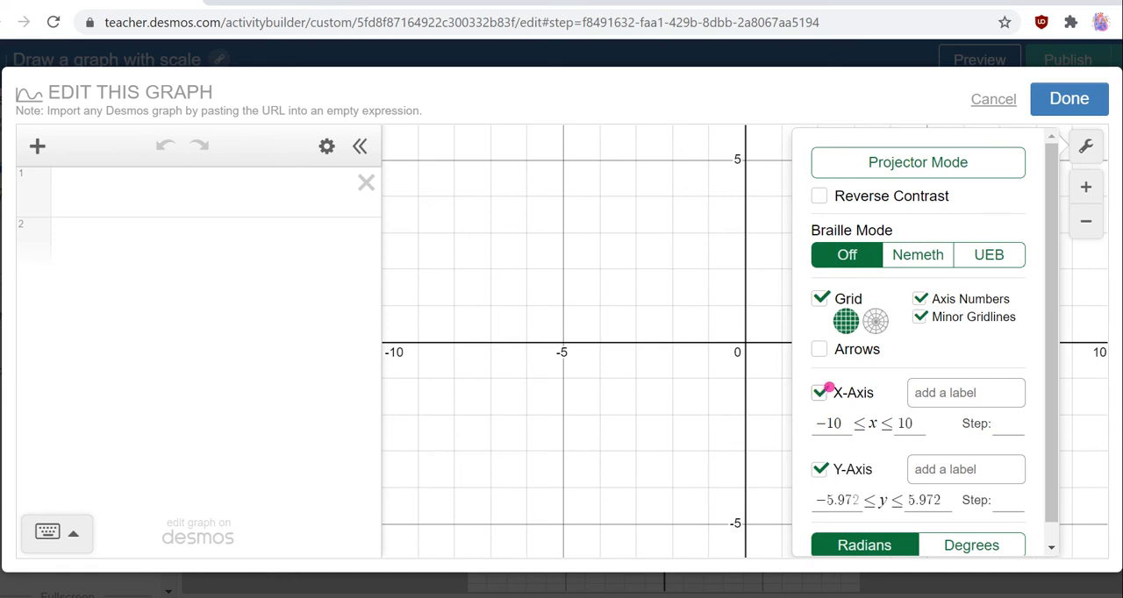
click(821, 391)
click(821, 391)
click(820, 392)
click(821, 391)
click(921, 299)
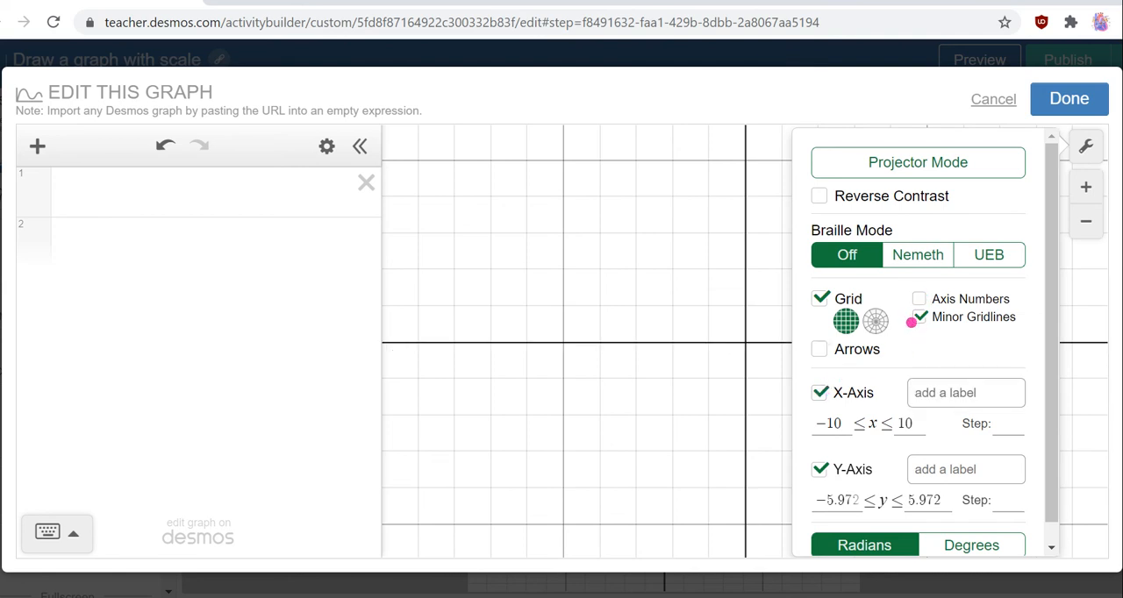
click(918, 299)
click(918, 299)
click(1055, 98)
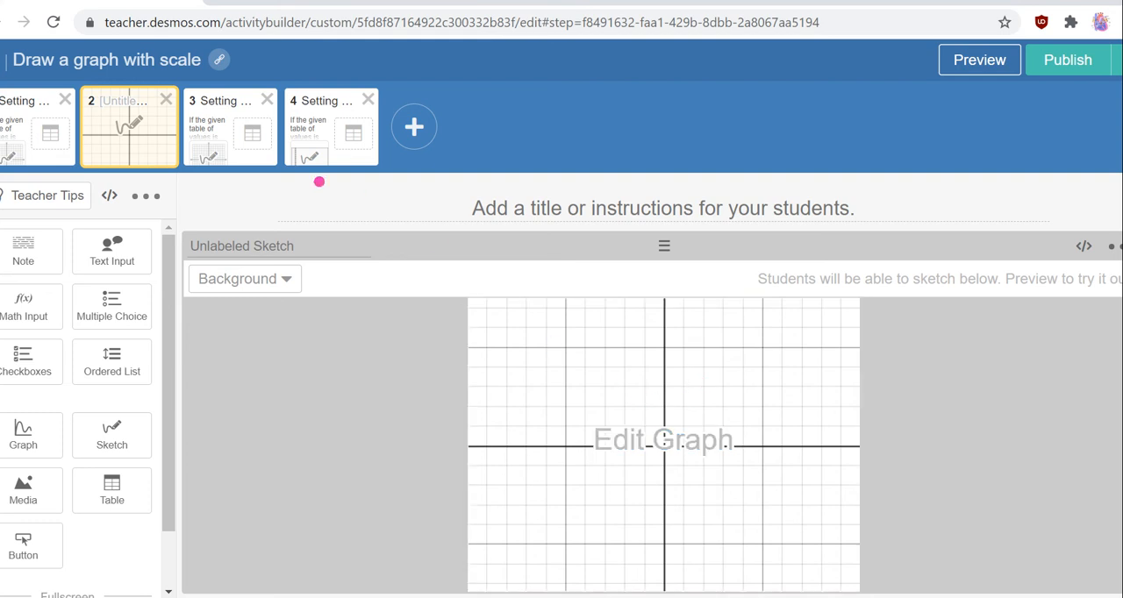
Delete the untitled sketch screen in second position.
click(166, 98)
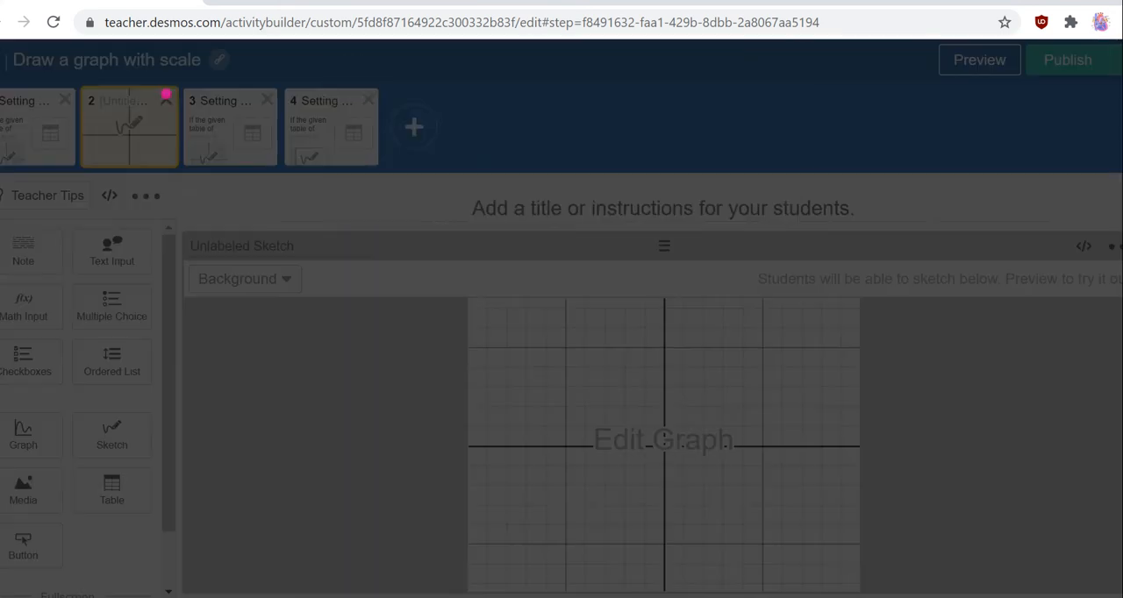
click(654, 179)
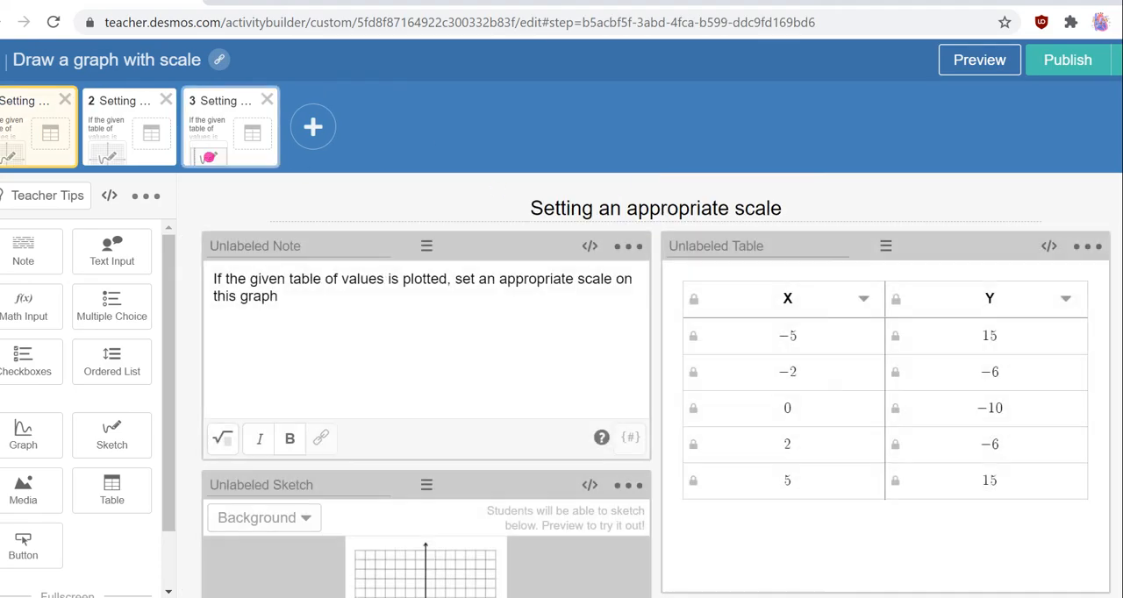
scroll(478, 327, down, 2)
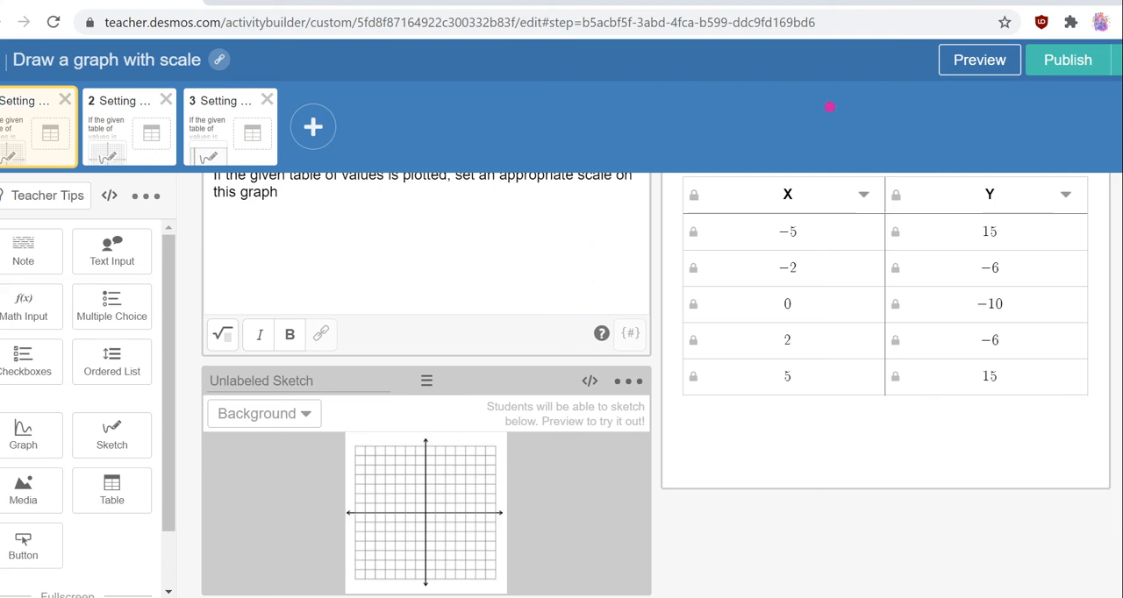
scroll(834, 299, up, 2)
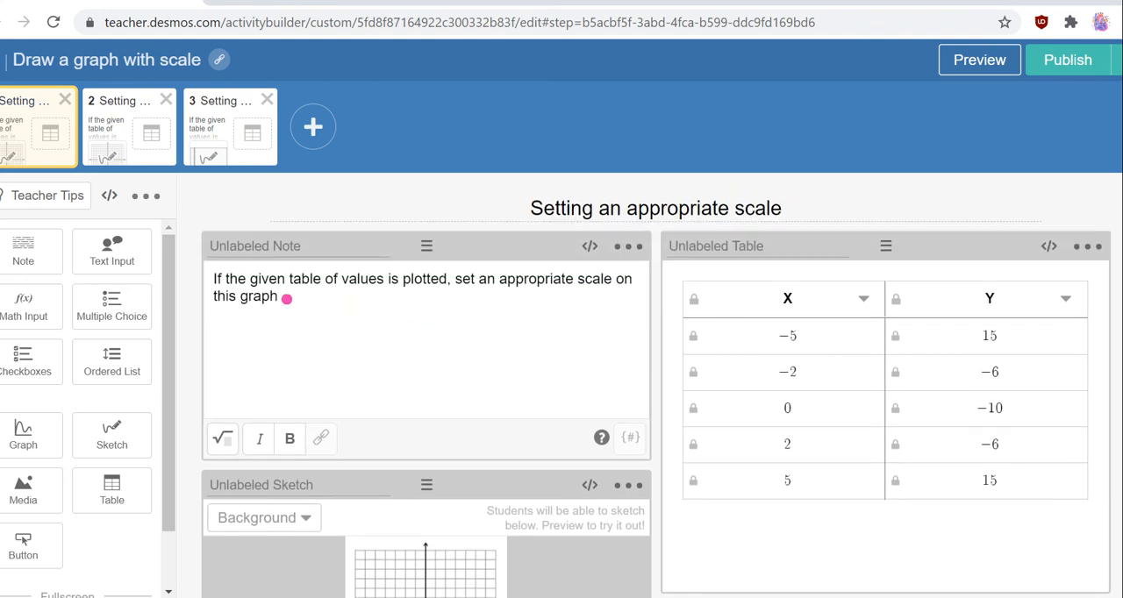
Add a second Note component to the first screen and delete it again.
drag(287, 299, 215, 278)
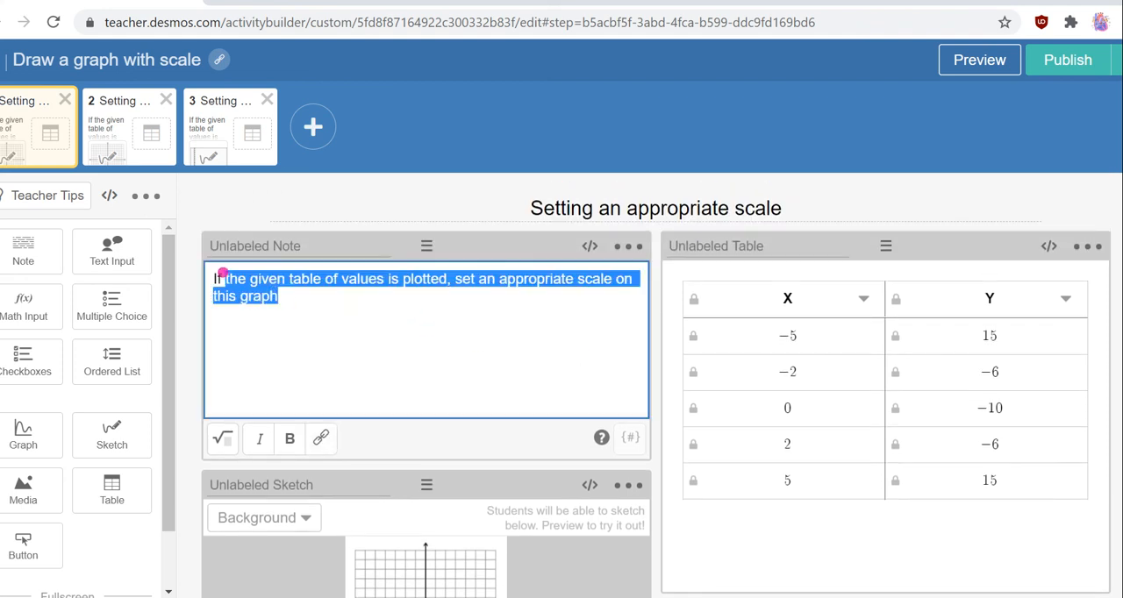
click(31, 245)
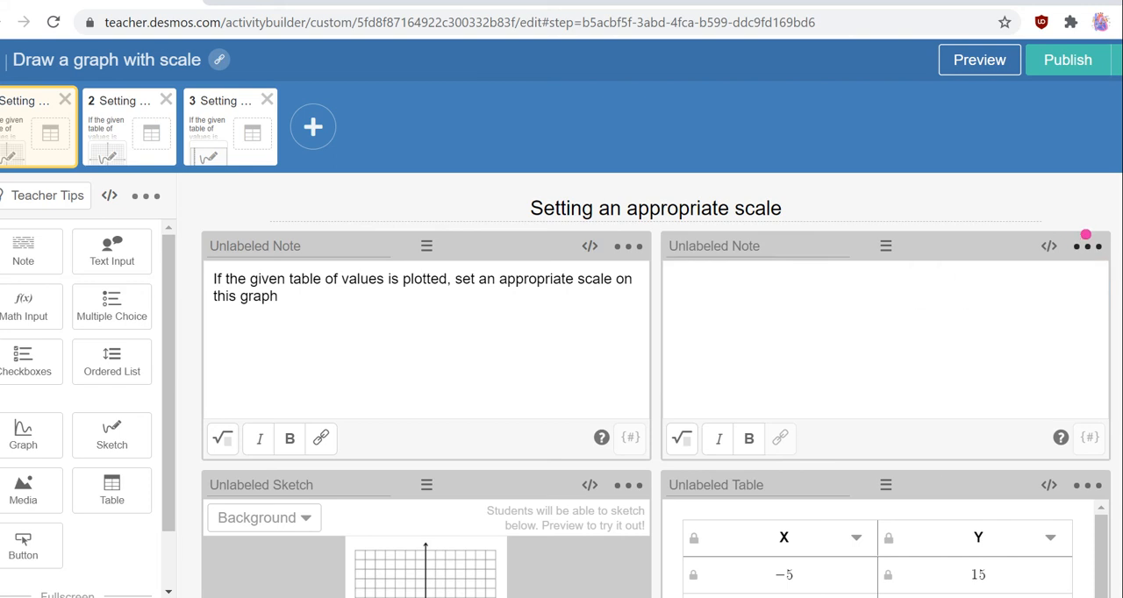
click(1086, 237)
click(1013, 281)
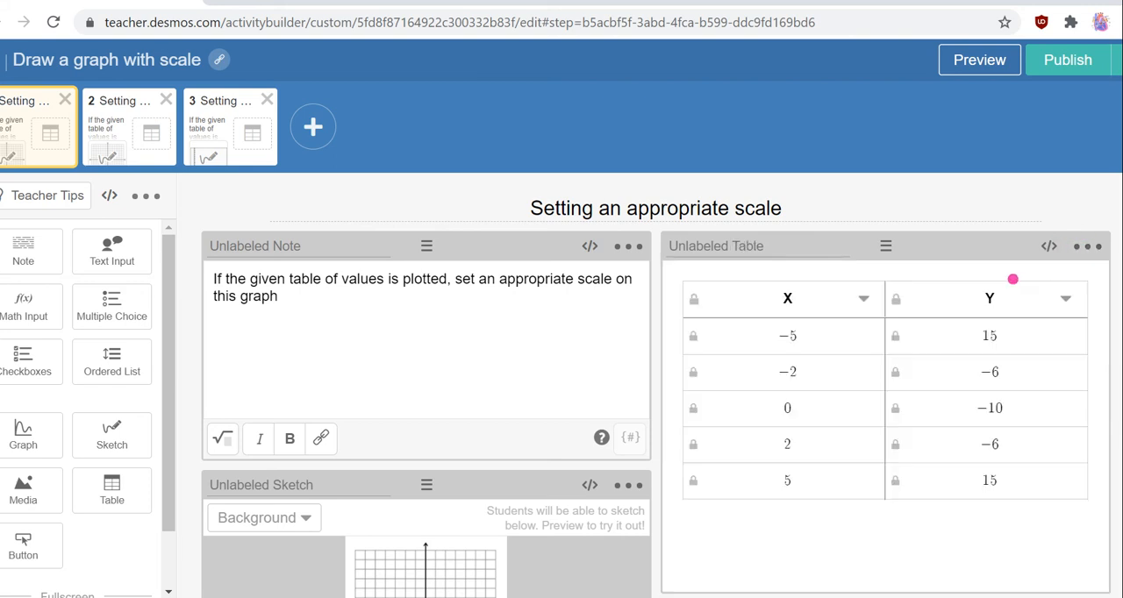
Review the note, table of values and sketch background on each of the three screens.
scroll(569, 378, down, 1)
scroll(552, 378, up, 1)
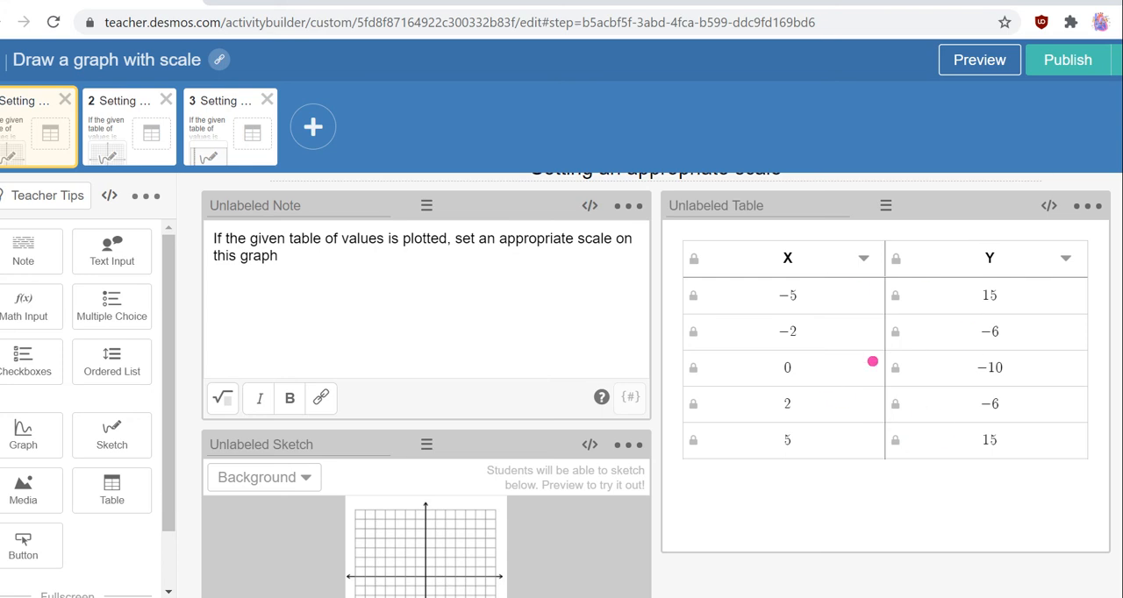
scroll(954, 293, down, 1)
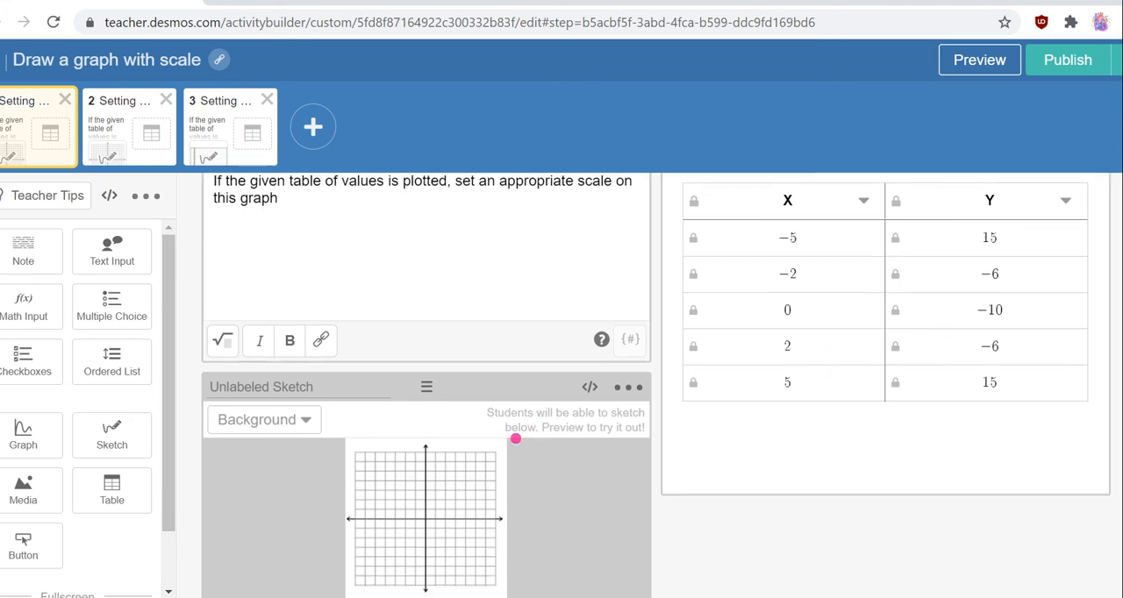
scroll(515, 438, down, 1)
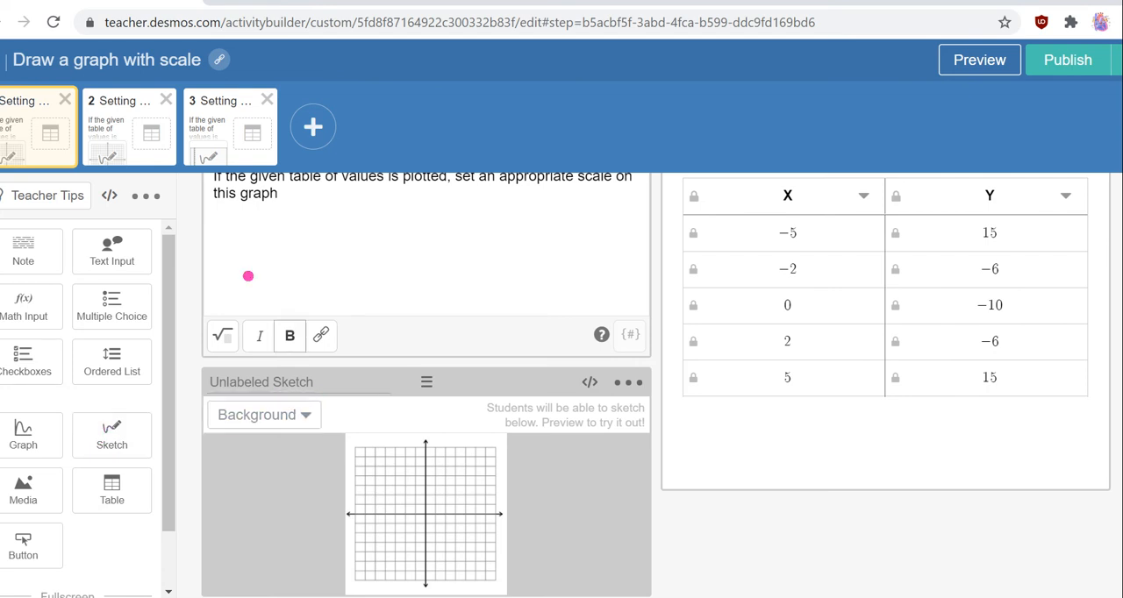
click(113, 142)
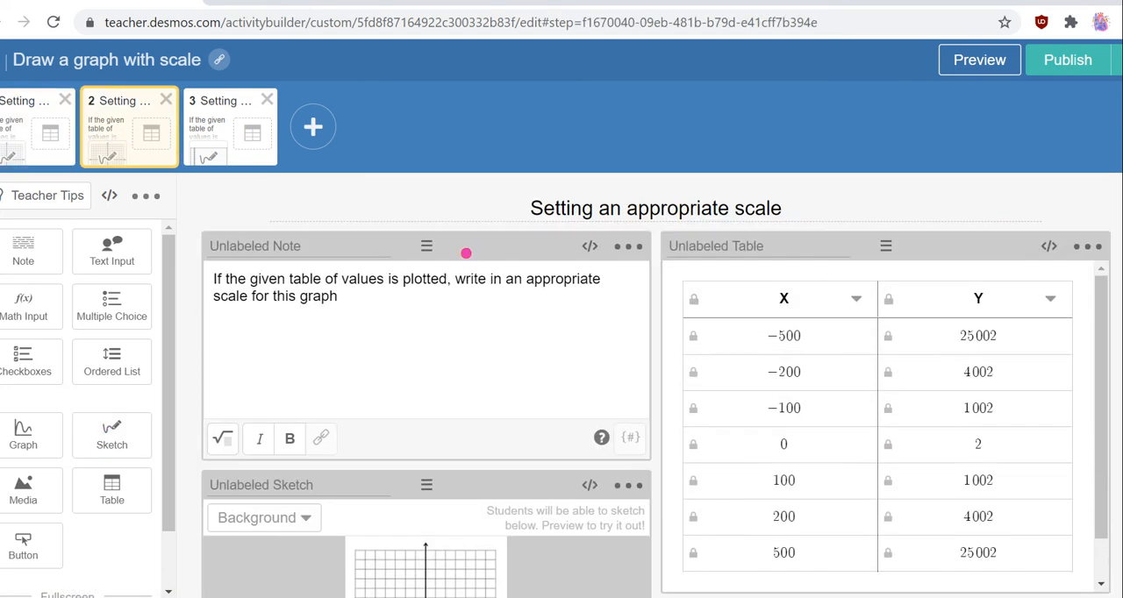
click(230, 127)
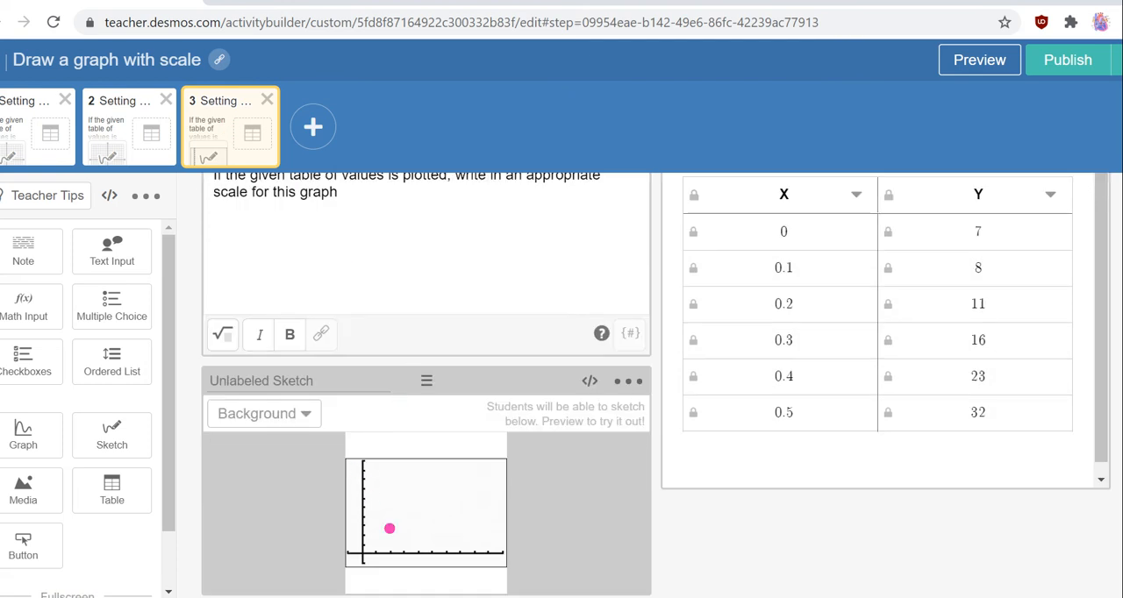
scroll(398, 513, up, 2)
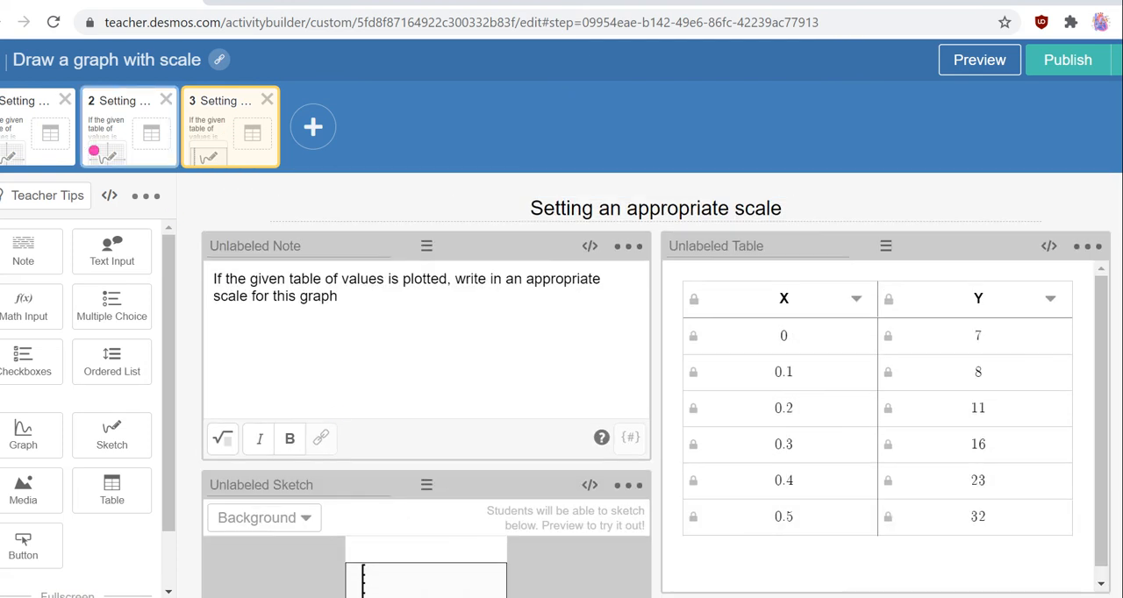
Return to the first screen and open its student preview with the sketch grid in view.
click(35, 132)
click(965, 59)
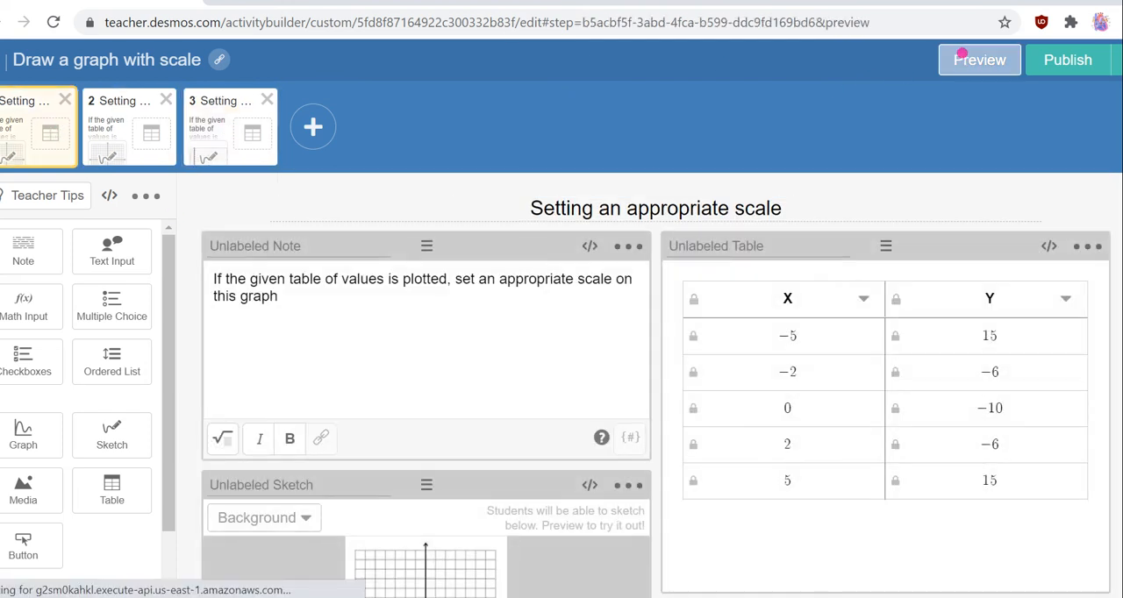
scroll(446, 250, down, 2)
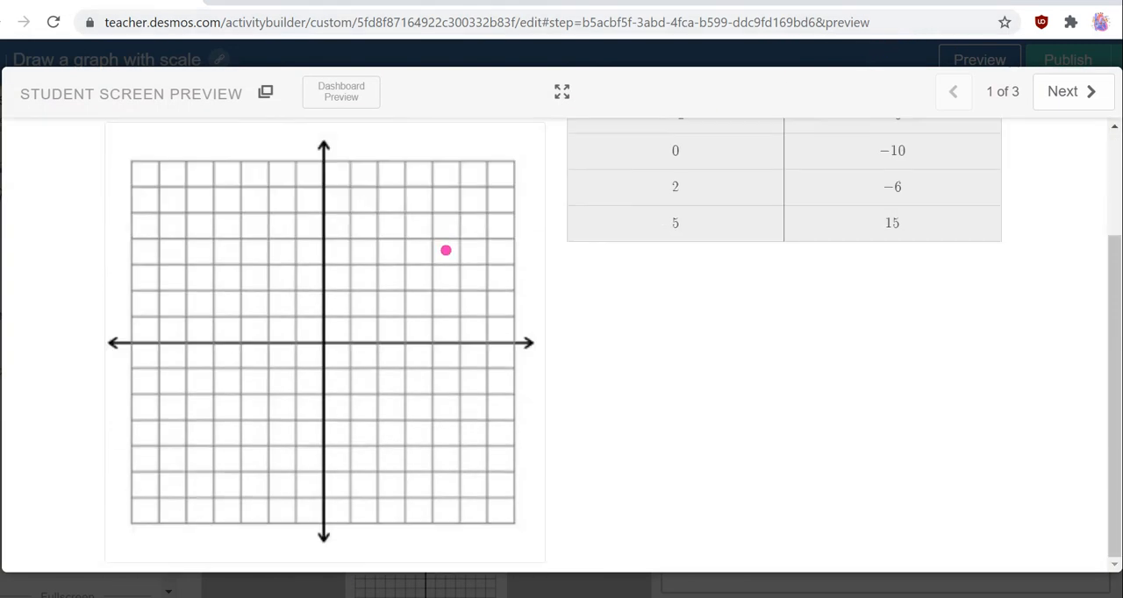
scroll(444, 258, up, 1)
scroll(417, 255, up, 1)
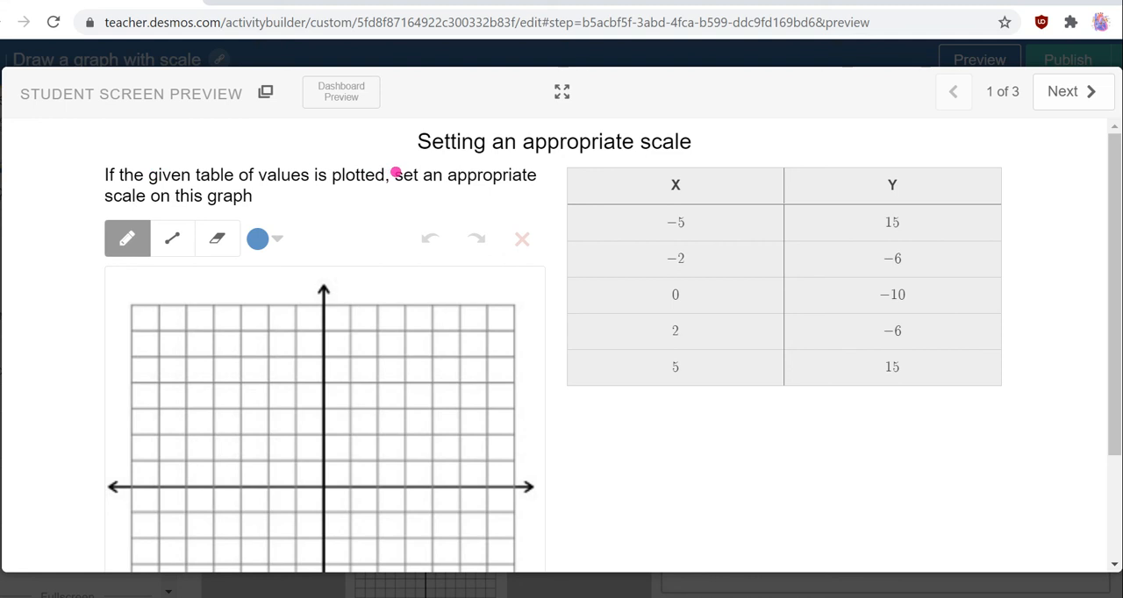
scroll(491, 285, down, 1)
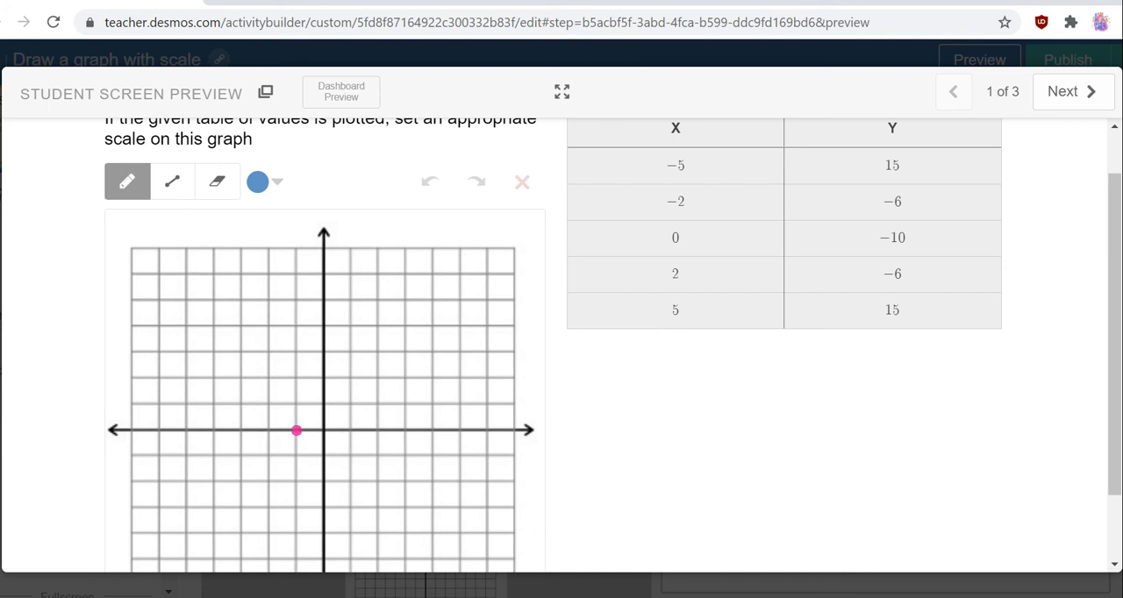
Draw five tick marks on each side of the x-axis by hand and label the outermost ones -5 and 5.
click(295, 431)
mouse_move(290, 423)
mouse_down()
mouse_move(293, 435)
mouse_move(183, 441)
mouse_move(174, 478)
mouse_move(180, 458)
mouse_up()
mouse_move(349, 424)
mouse_down()
mouse_move(350, 443)
mouse_move(456, 438)
mouse_move(465, 468)
mouse_up()
drag(462, 451, 482, 448)
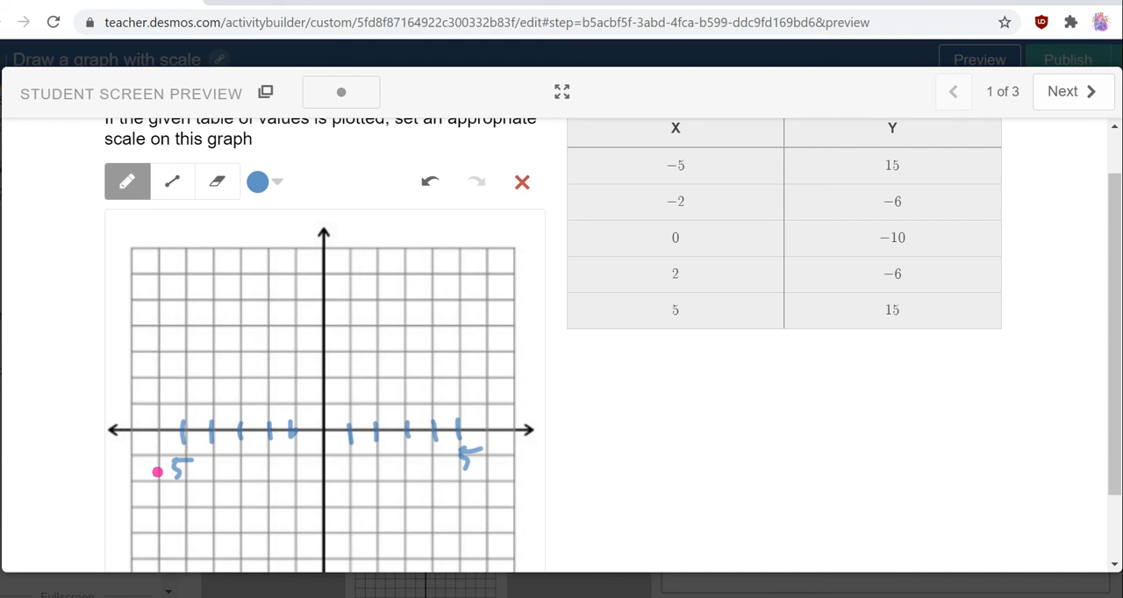
drag(154, 472, 169, 471)
Draw five tick marks above and five below the origin on the y-axis, labelling the top three 15, 12 and 9.
mouse_move(314, 404)
mouse_down()
mouse_move(338, 402)
mouse_move(332, 378)
mouse_up()
mouse_move(316, 327)
mouse_down()
mouse_move(341, 325)
mouse_move(330, 298)
mouse_up()
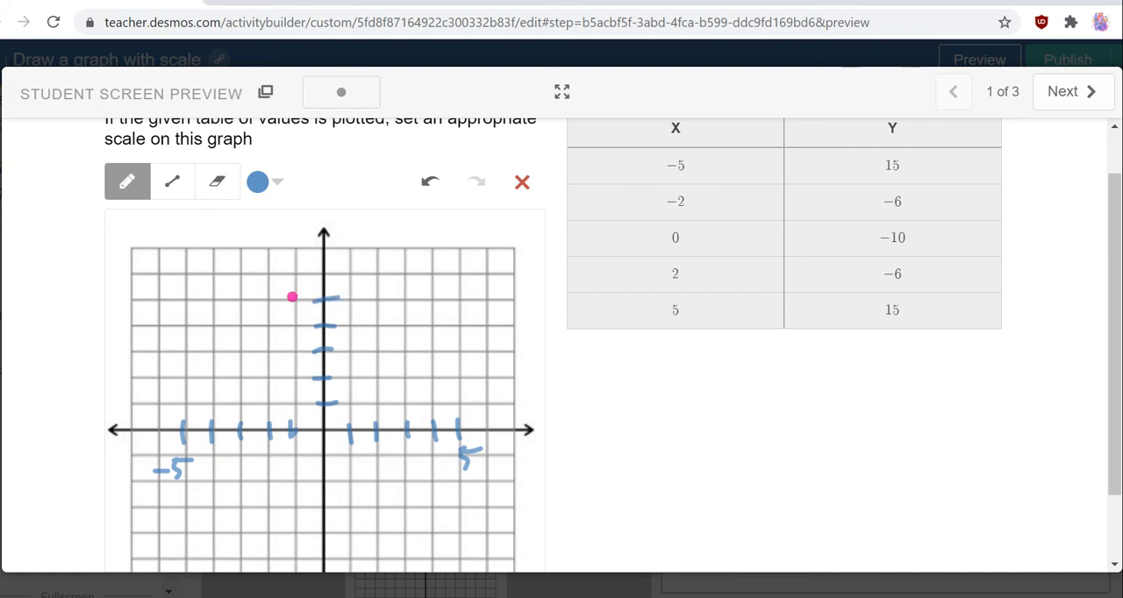
mouse_move(261, 298)
mouse_down()
mouse_move(265, 310)
mouse_move(290, 295)
mouse_move(268, 313)
mouse_move(283, 314)
mouse_up()
click(218, 180)
click(127, 181)
mouse_move(284, 287)
mouse_down()
mouse_move(305, 285)
mouse_move(284, 333)
mouse_move(302, 337)
mouse_move(293, 368)
mouse_up()
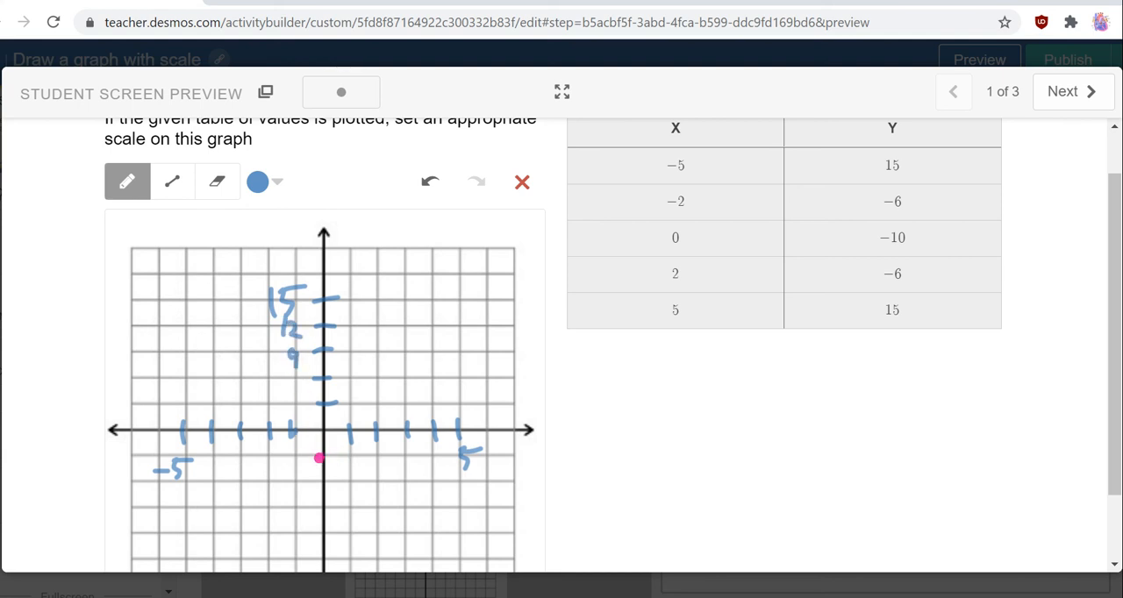
drag(314, 454, 334, 453)
mouse_move(313, 481)
mouse_down()
mouse_move(333, 478)
mouse_move(335, 557)
mouse_up()
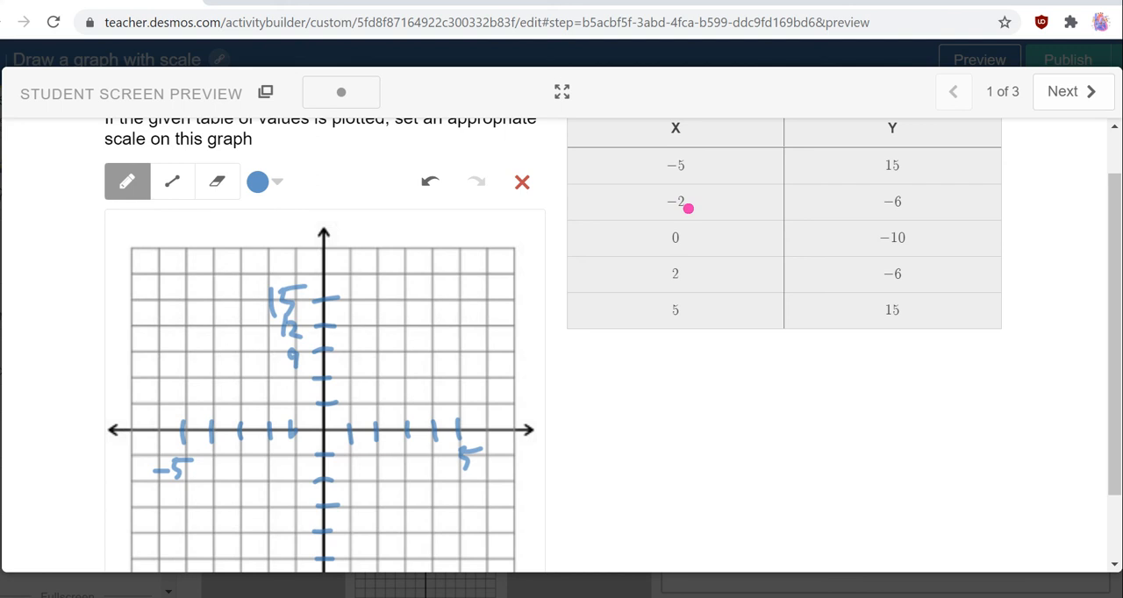
On the second preview screen, draw five tick marks on the negative x-axis and one on the positive side, labelling the outermost -500 and 500.
click(1060, 91)
scroll(644, 245, down, 1)
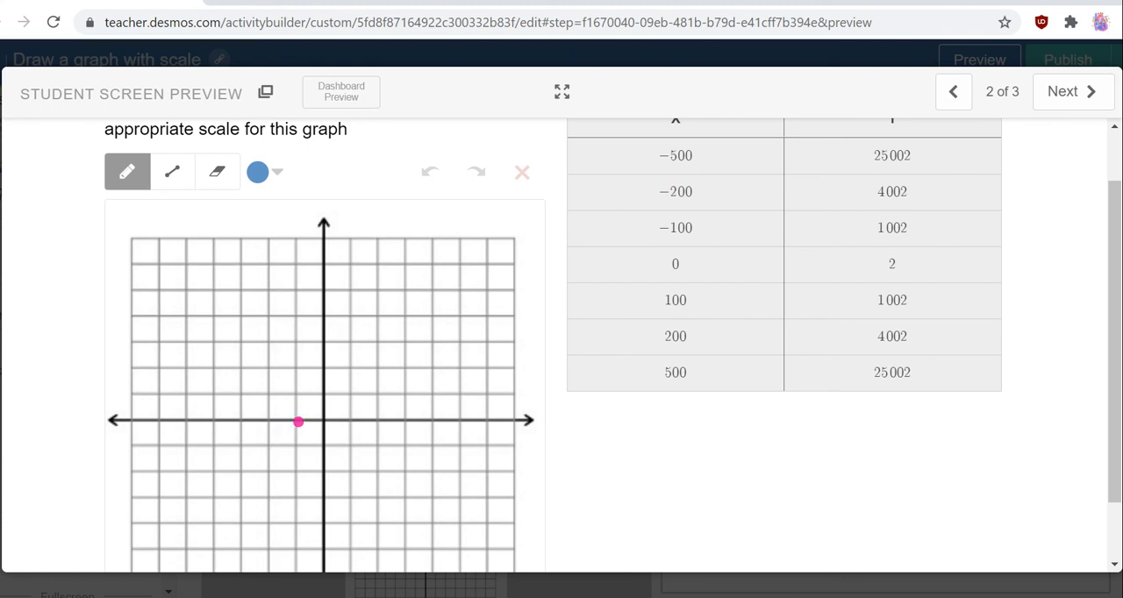
mouse_move(299, 412)
mouse_down()
mouse_move(298, 430)
mouse_move(211, 432)
mouse_move(163, 457)
mouse_up()
drag(168, 449, 169, 471)
drag(167, 449, 183, 449)
drag(187, 453, 202, 453)
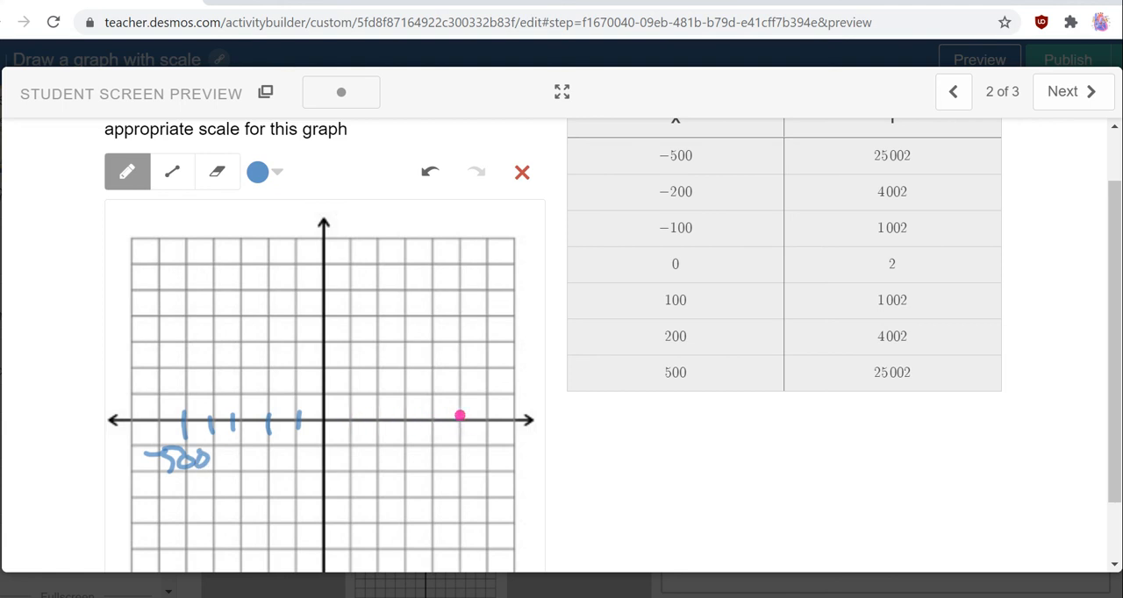
drag(460, 412, 459, 432)
mouse_move(459, 446)
mouse_down()
mouse_move(462, 464)
mouse_move(467, 446)
mouse_up()
drag(469, 449, 489, 454)
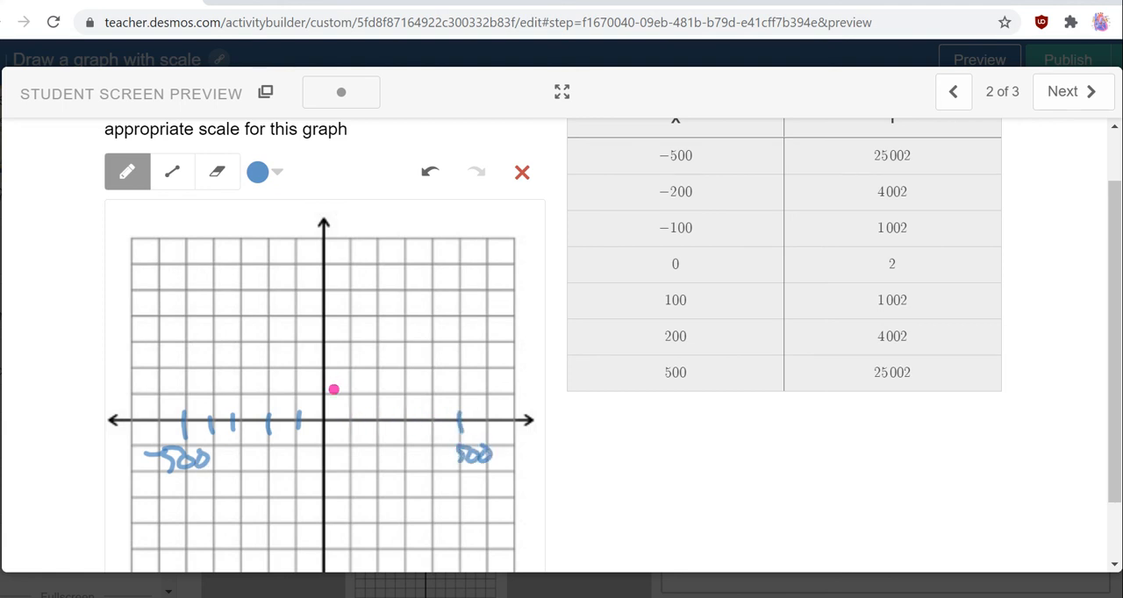
Draw five tick marks above and two below the origin on the y-axis, labelling the highest 2500 and the lowest -2500.
mouse_move(318, 392)
mouse_down()
mouse_move(339, 390)
mouse_move(339, 368)
mouse_up()
mouse_move(307, 338)
mouse_down()
mouse_move(331, 336)
mouse_move(342, 291)
mouse_up()
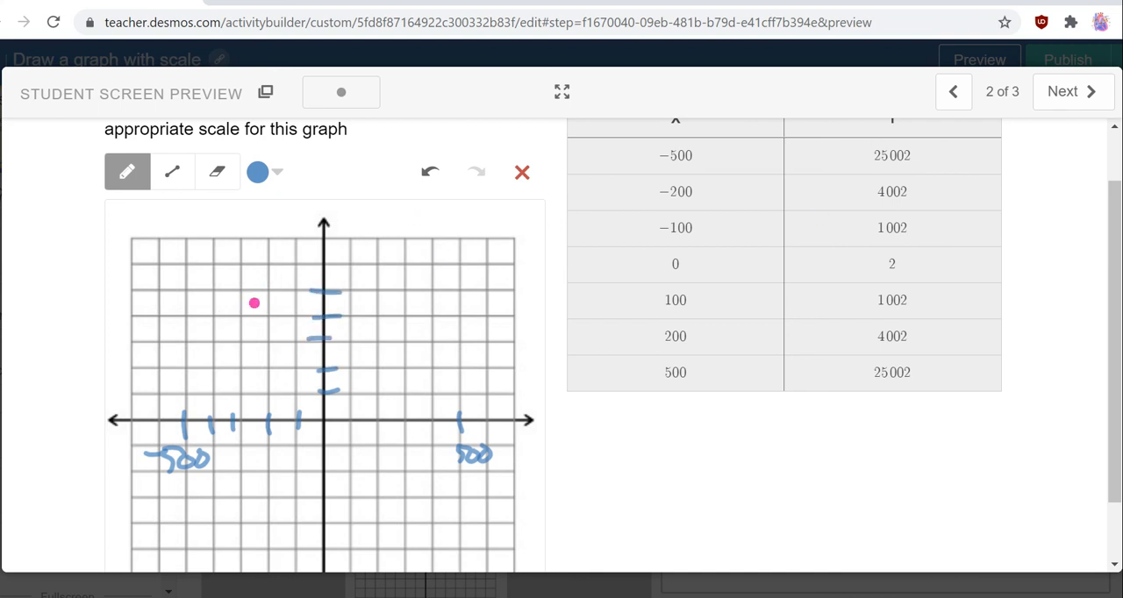
mouse_move(228, 286)
mouse_down()
mouse_move(249, 304)
mouse_move(279, 302)
mouse_up()
drag(282, 288, 293, 300)
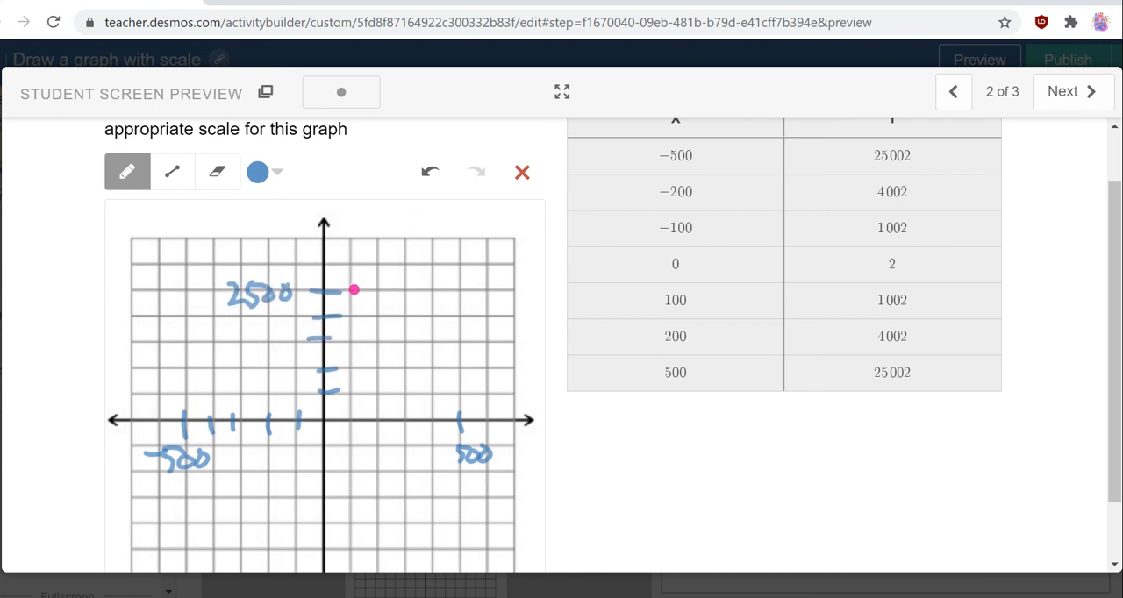
drag(316, 449, 339, 443)
drag(317, 552, 338, 548)
drag(232, 550, 248, 548)
mouse_move(251, 541)
mouse_down()
mouse_move(271, 558)
mouse_move(310, 553)
mouse_up()
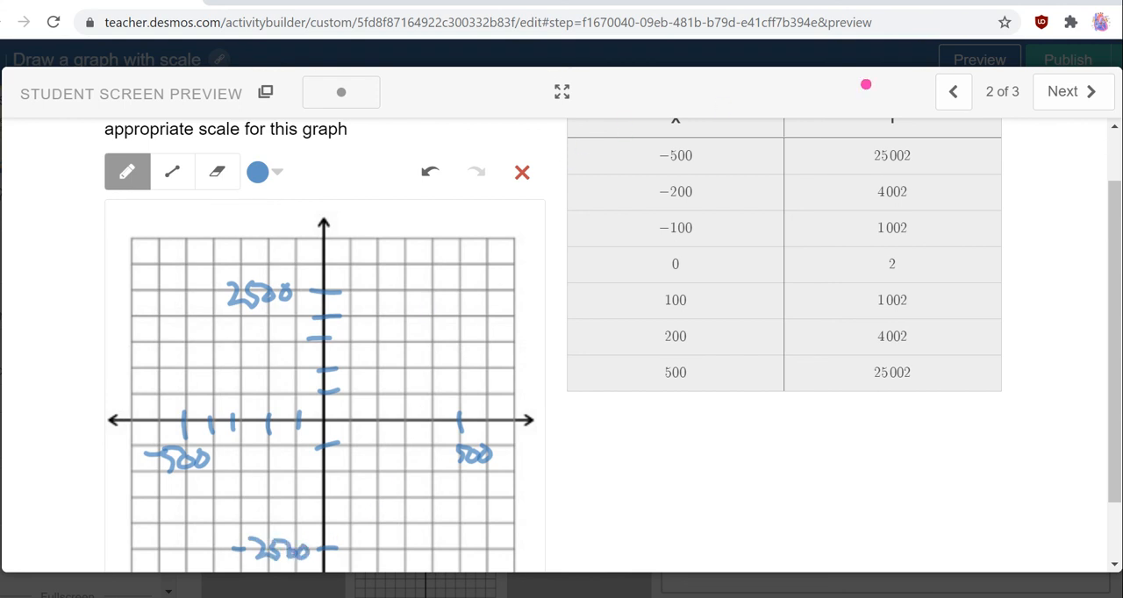
On the third preview screen, mark the first two x-axis ticks after the origin and label them 0.1 and 0.2.
click(1049, 83)
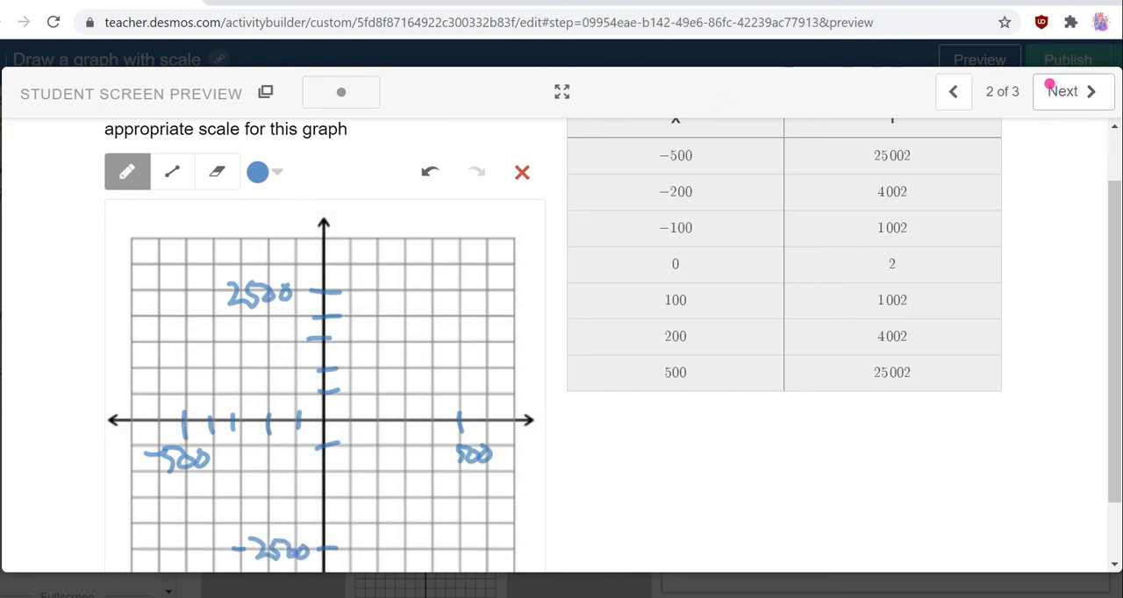
scroll(324, 386, down, 1)
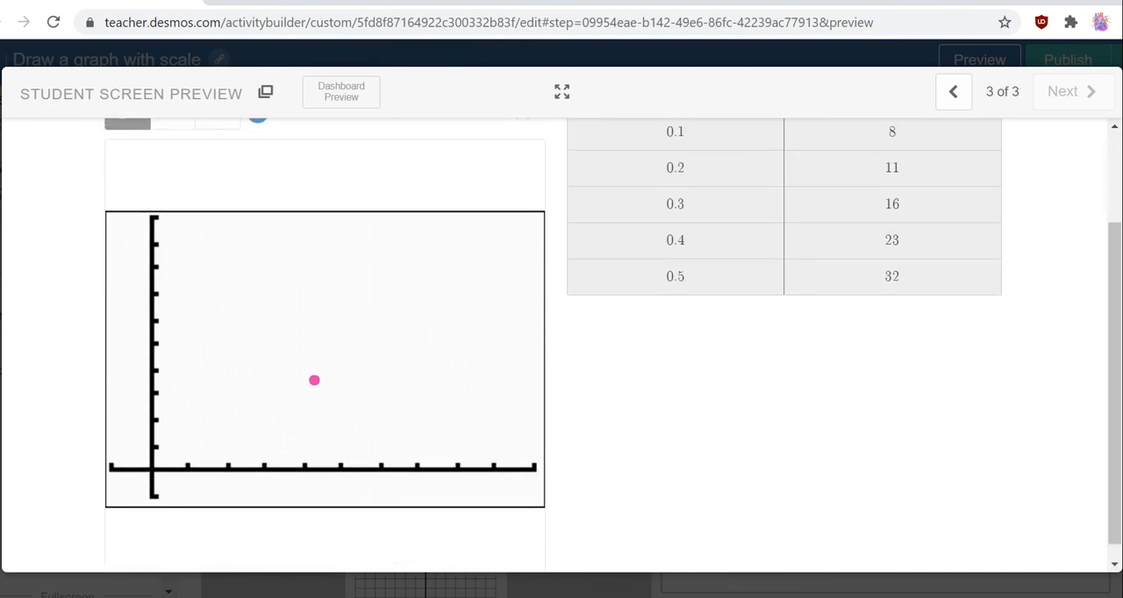
scroll(250, 362, up, 2)
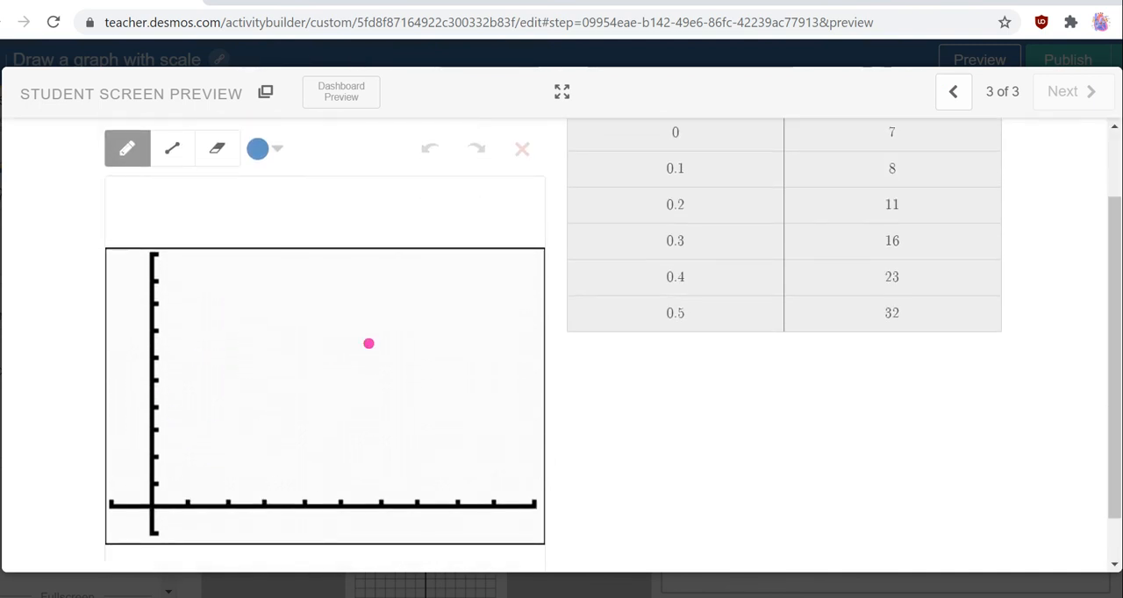
scroll(368, 341, up, 1)
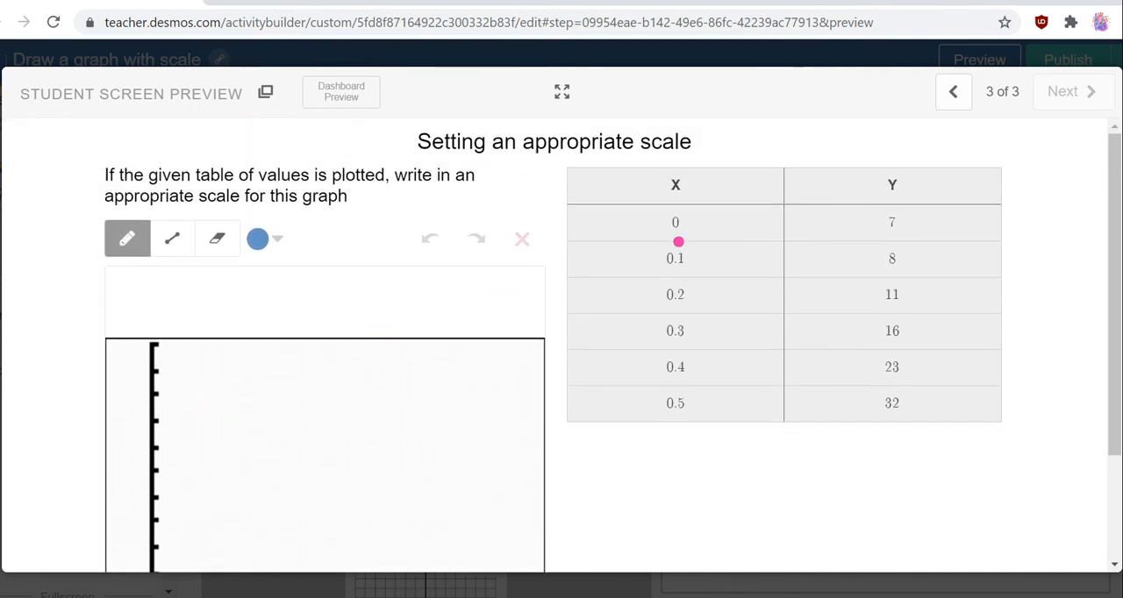
scroll(668, 393, down, 1)
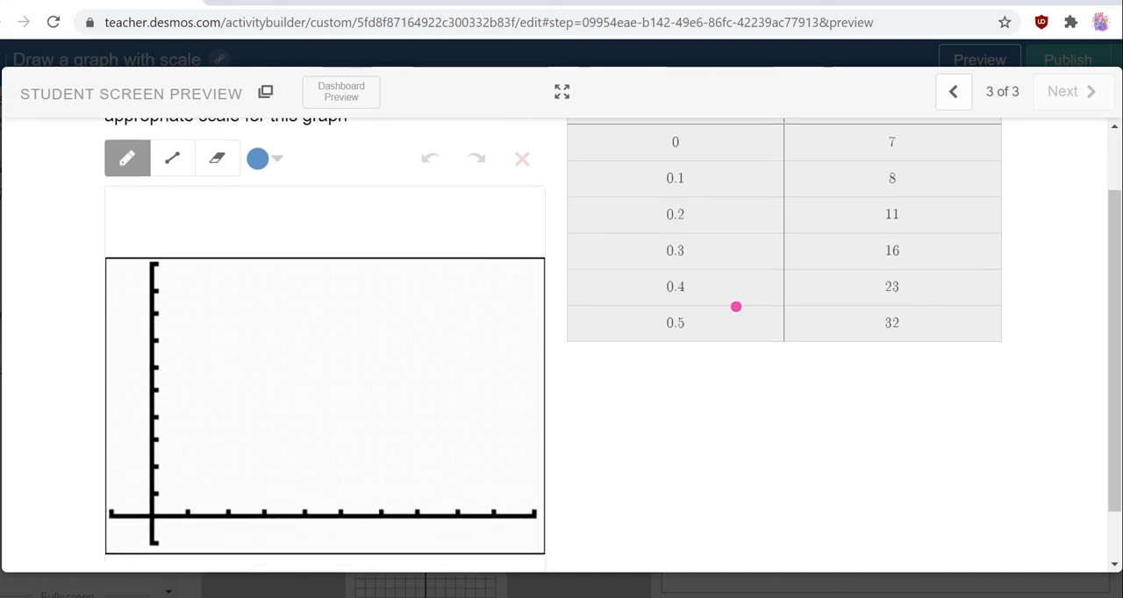
drag(190, 508, 186, 553)
drag(230, 509, 225, 536)
drag(232, 533, 243, 547)
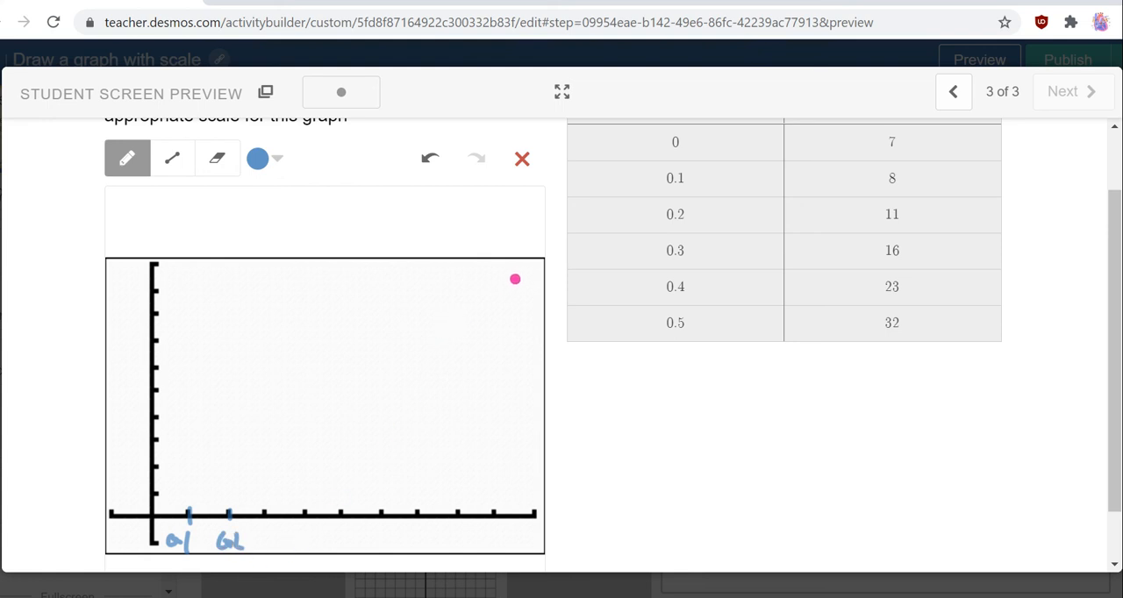
Close the student preview and leave the editor for the activity's overview page.
scroll(513, 283, up, 1)
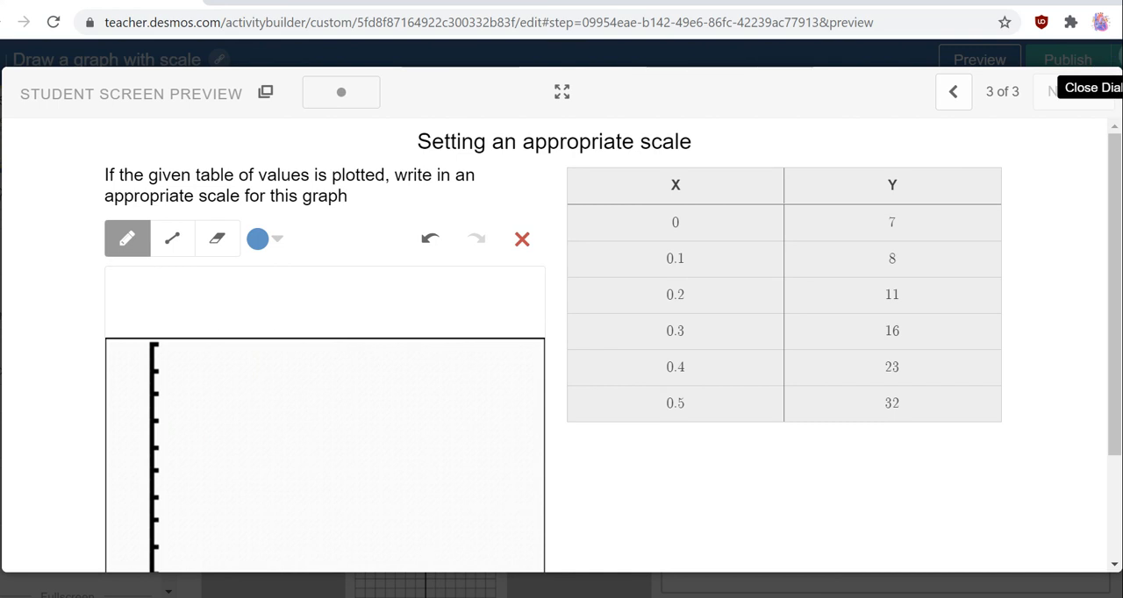
click(1112, 88)
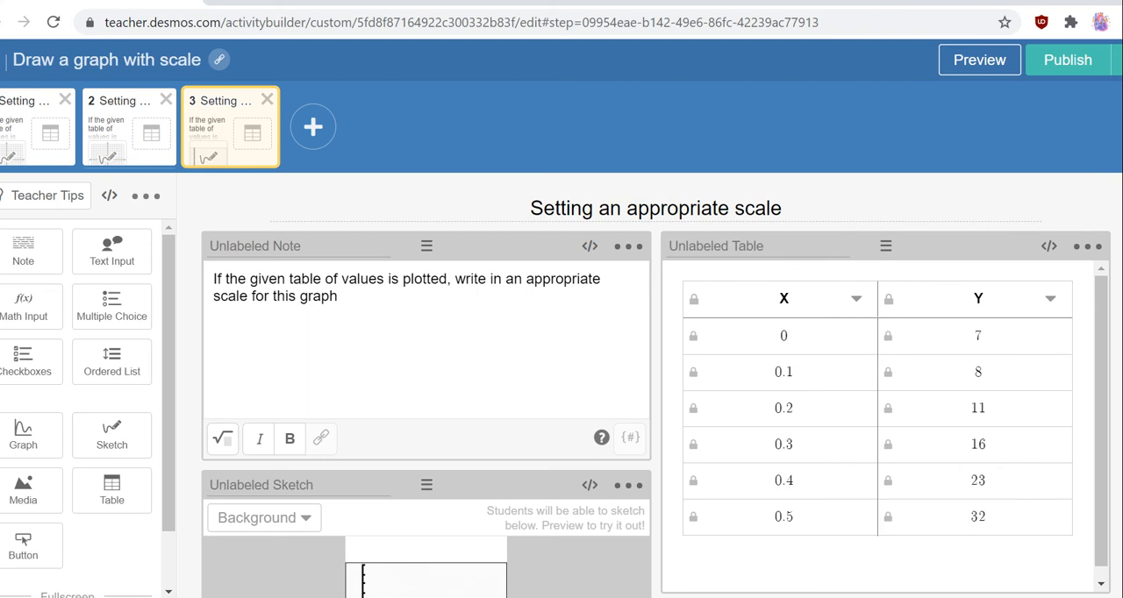
click(1, 23)
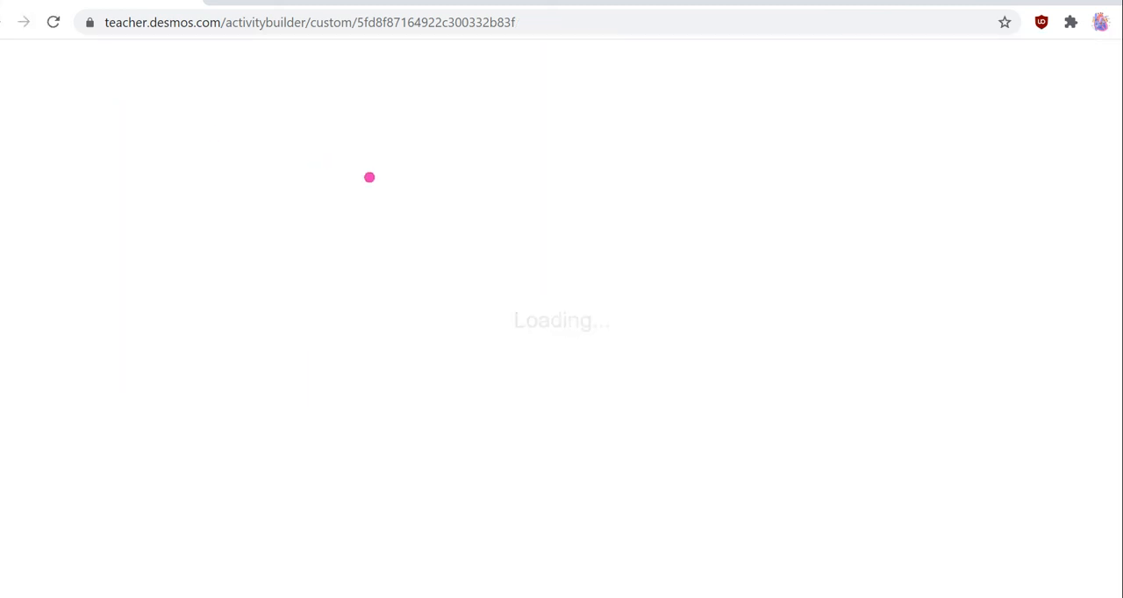
scroll(492, 323, down, 5)
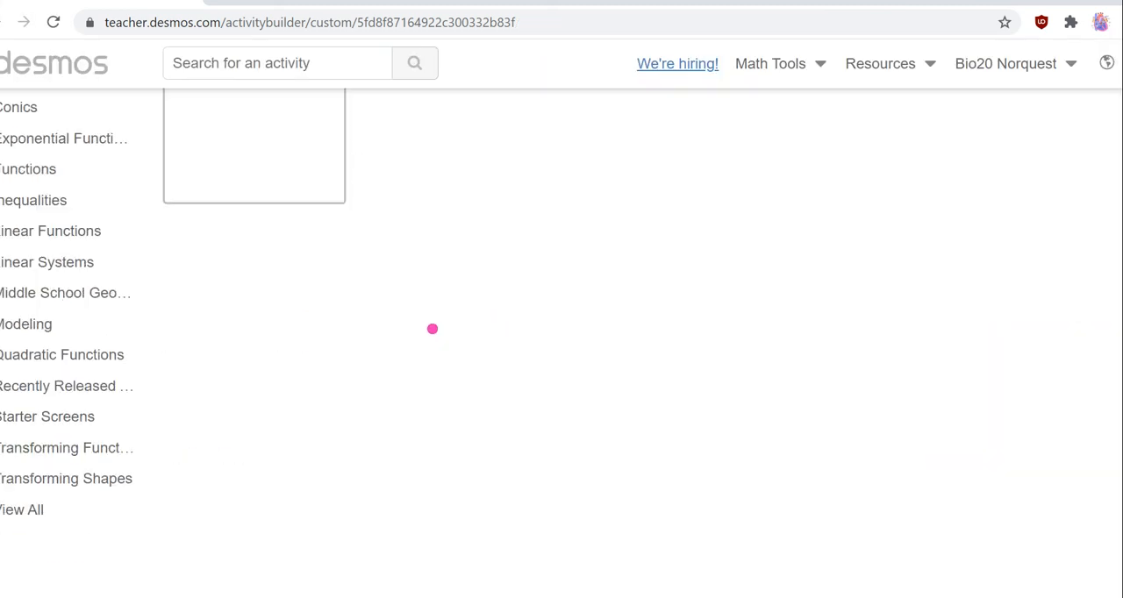
scroll(320, 278, up, 5)
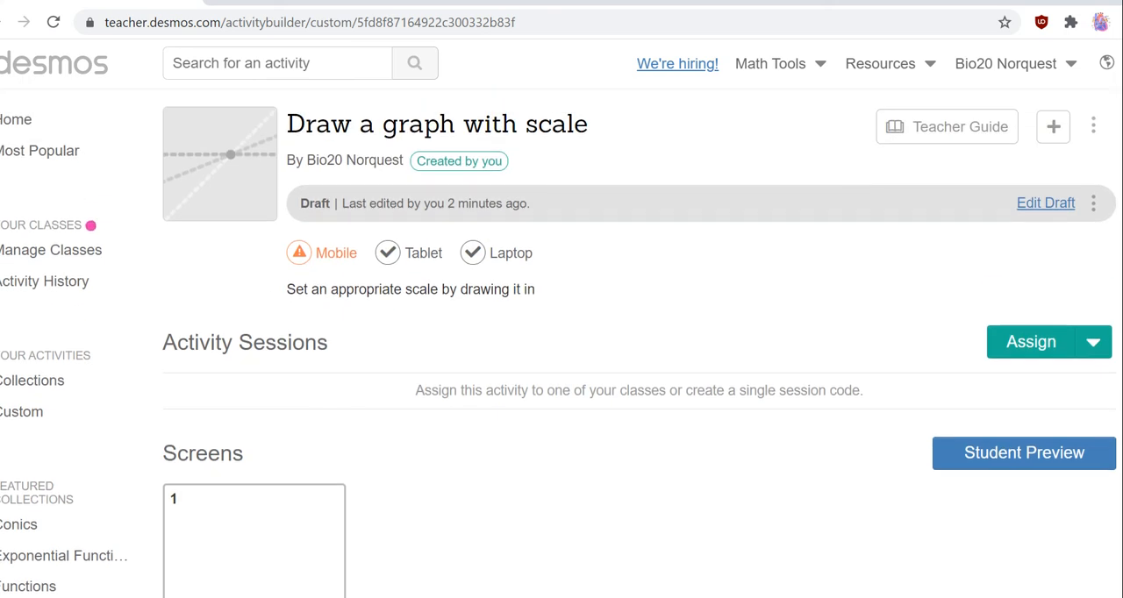
Open the dashboard of the latest Match My Line session from the custom activities and dismiss its join instructions.
click(28, 411)
scroll(538, 310, down, 3)
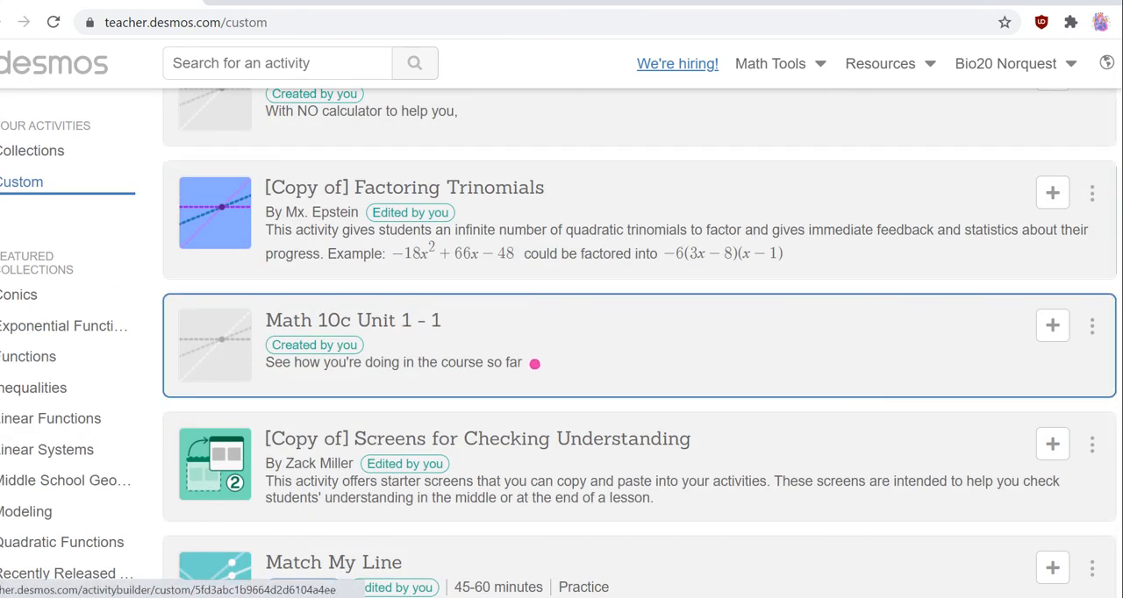
scroll(489, 409, down, 5)
scroll(488, 410, up, 5)
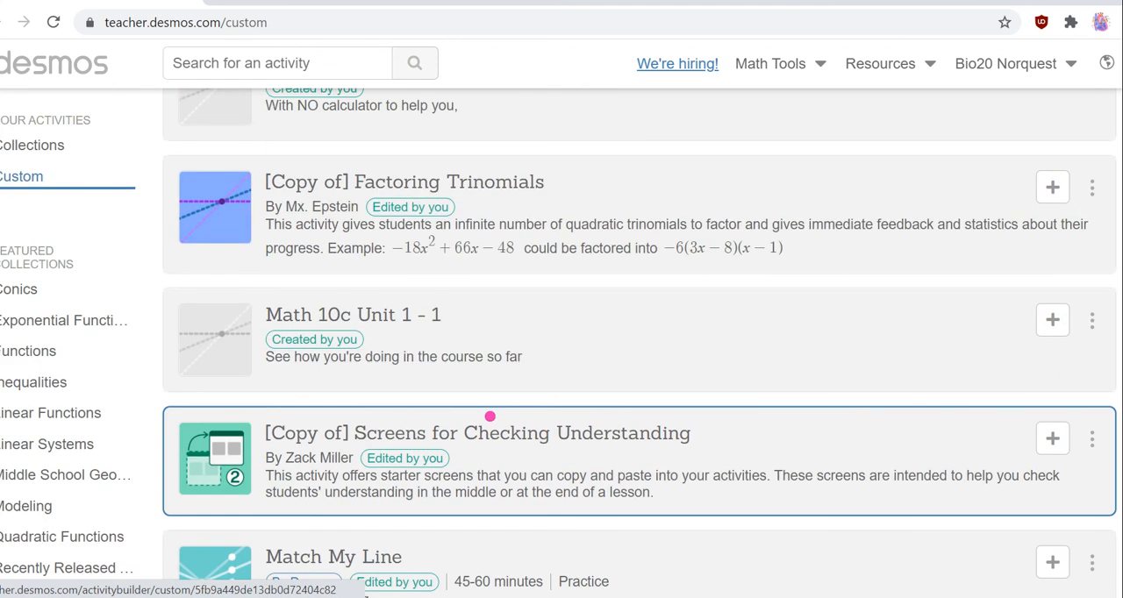
scroll(489, 417, down, 3)
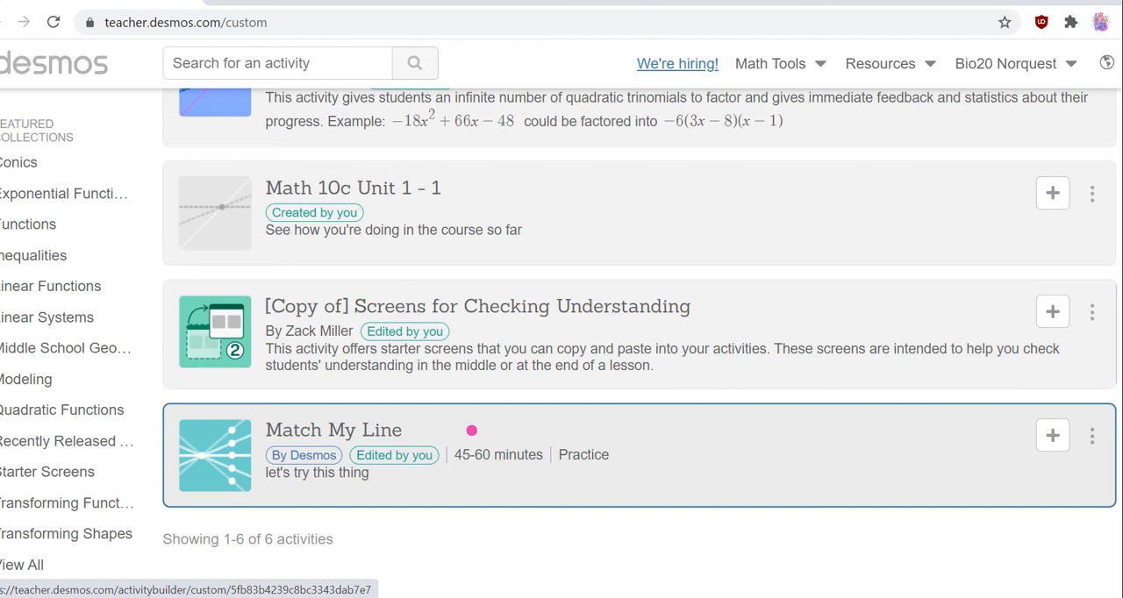
click(472, 431)
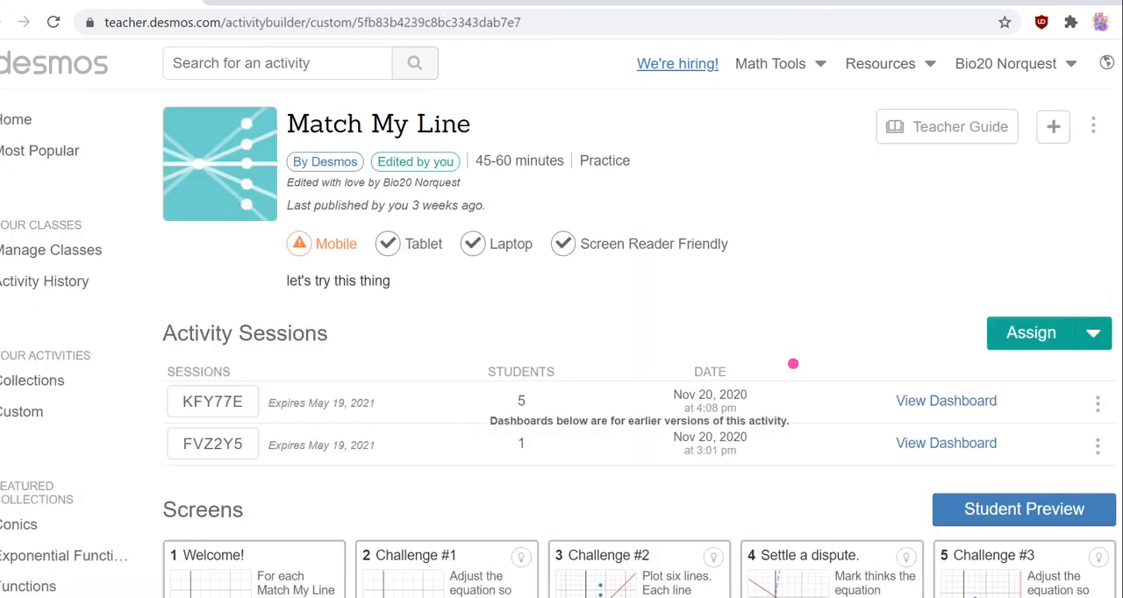
click(919, 395)
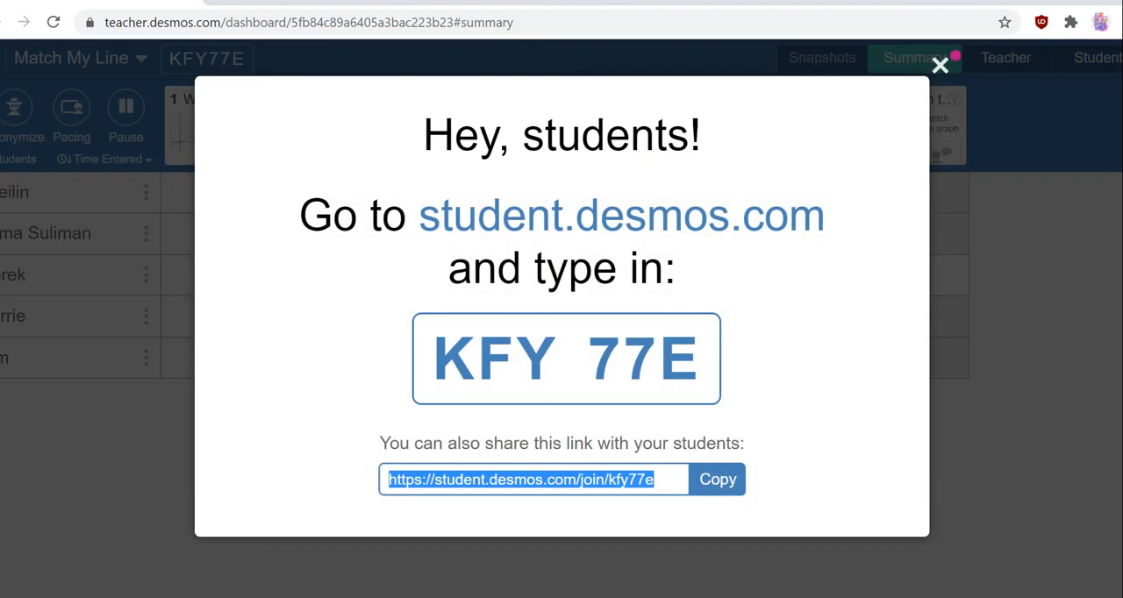
click(939, 64)
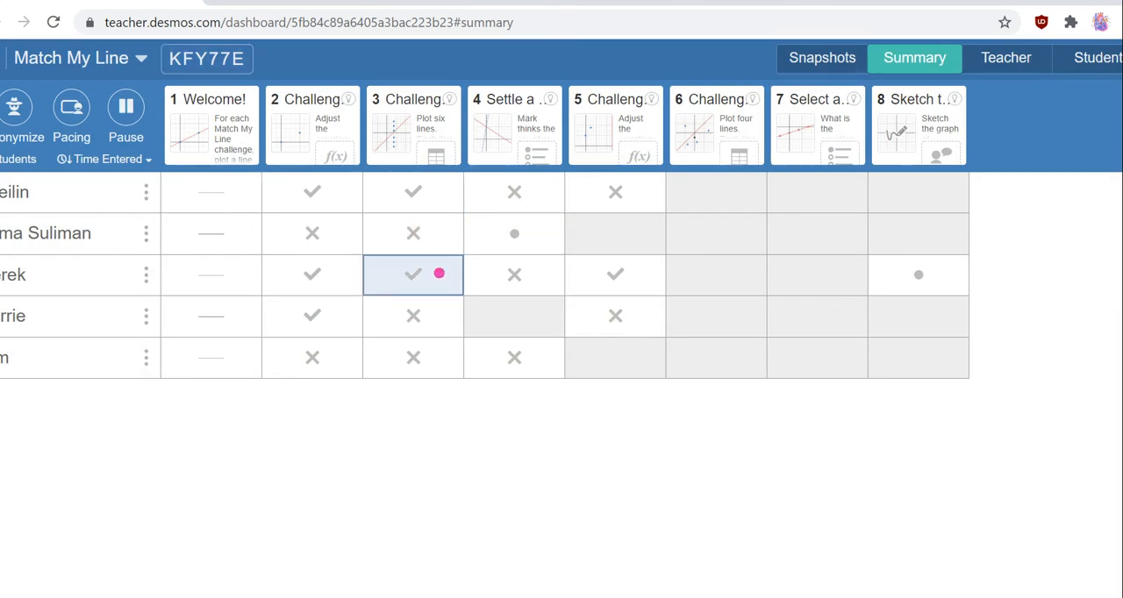
Inspect the fifth and first students' responses to screen 3 and the second student's response to screen 4.
click(416, 364)
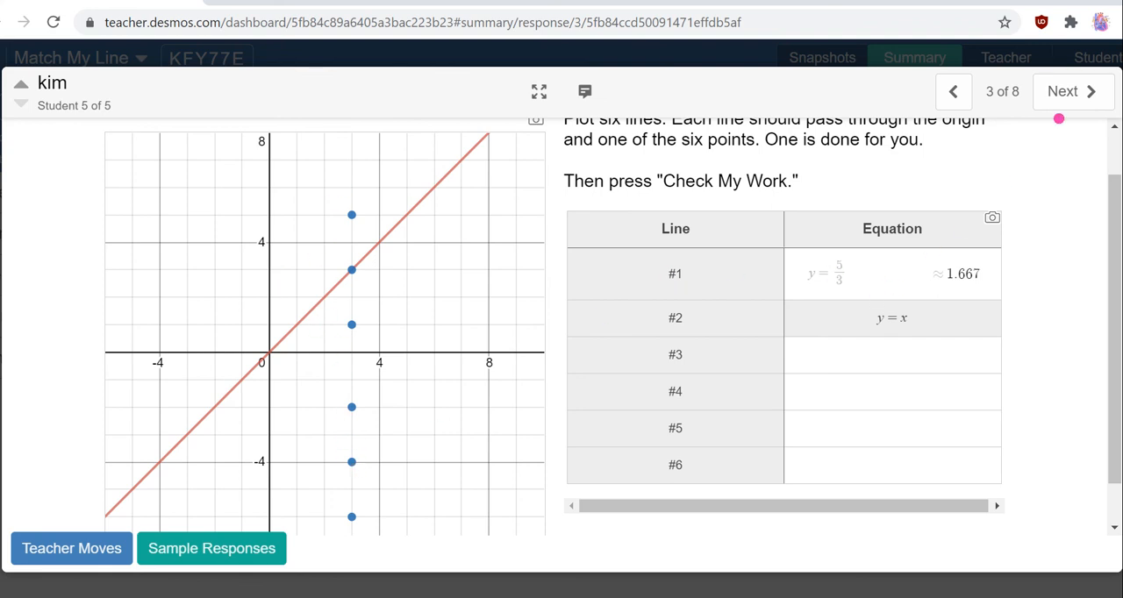
key(Escape)
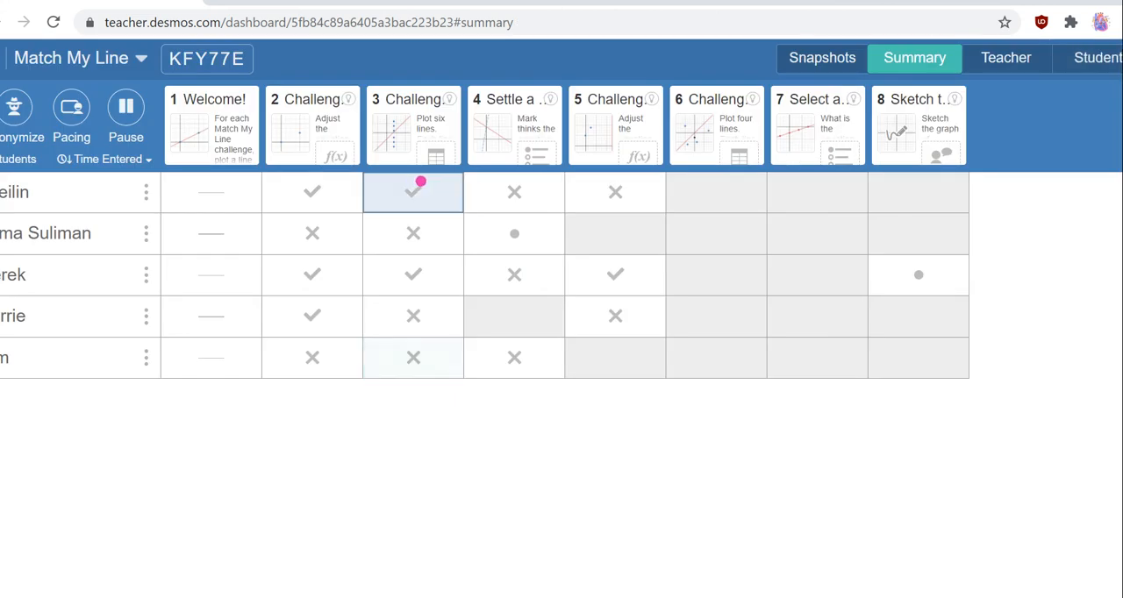
click(428, 185)
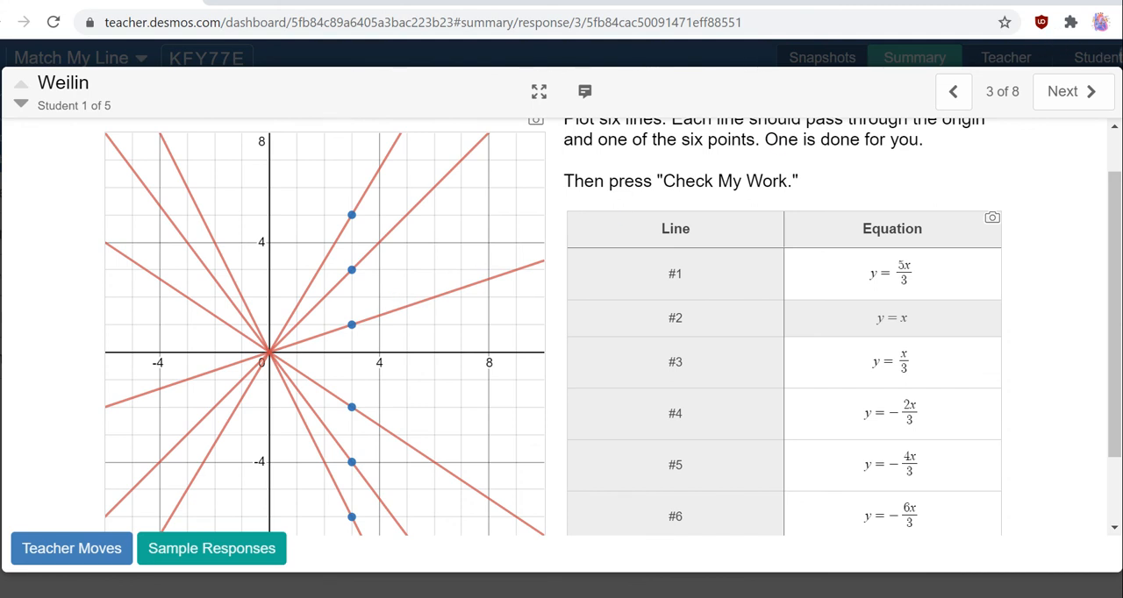
click(1118, 51)
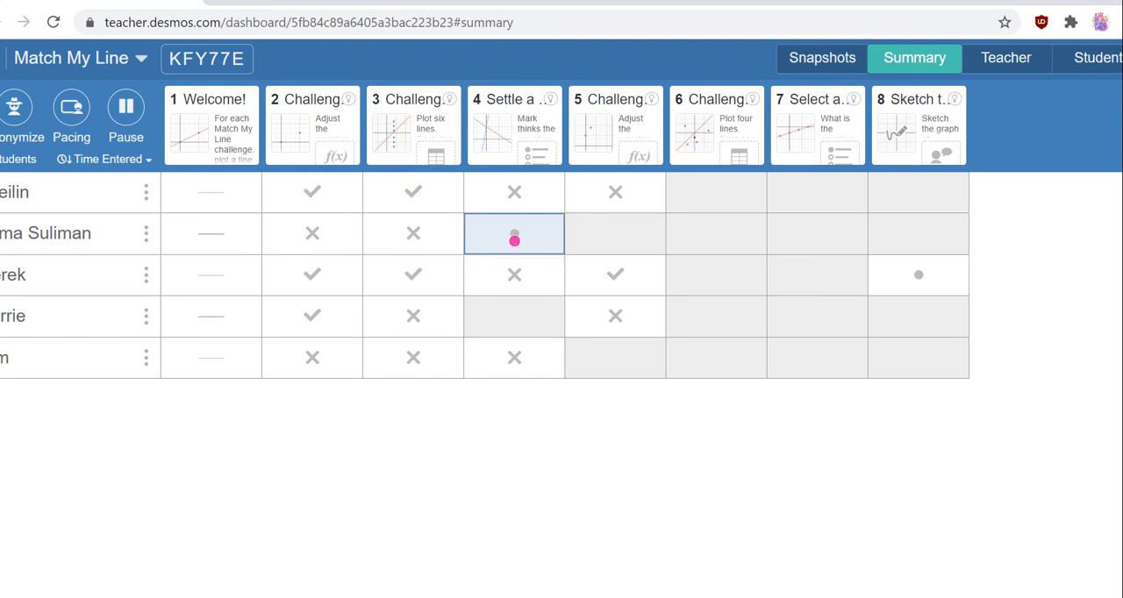
click(516, 239)
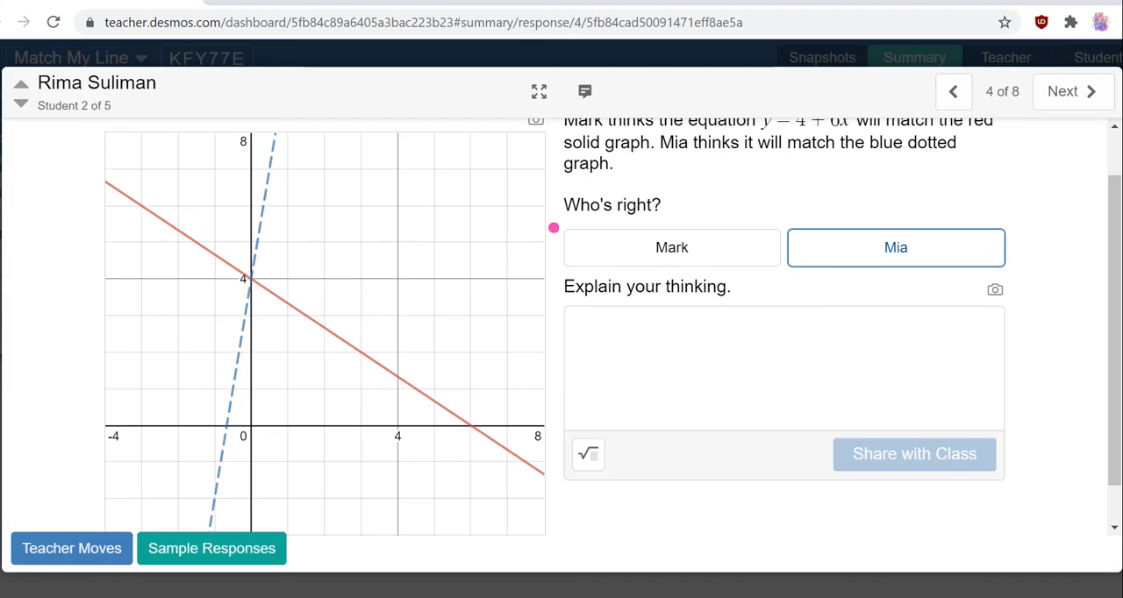
click(1120, 56)
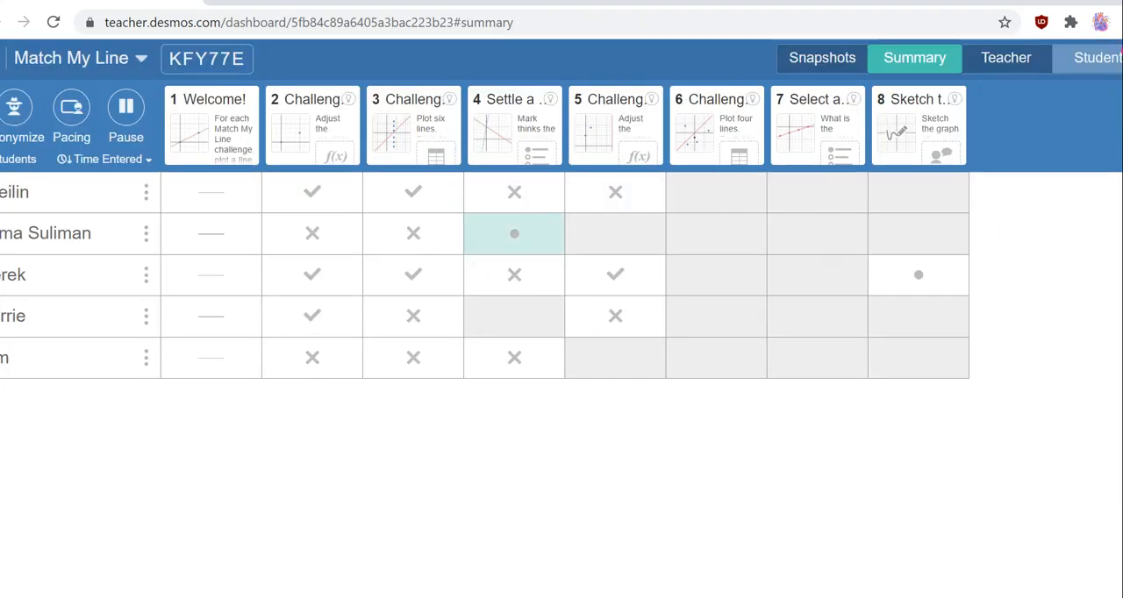
Examine the class responses to screen 8, Sketch the graph, and the third student's individual response from the summary.
click(898, 119)
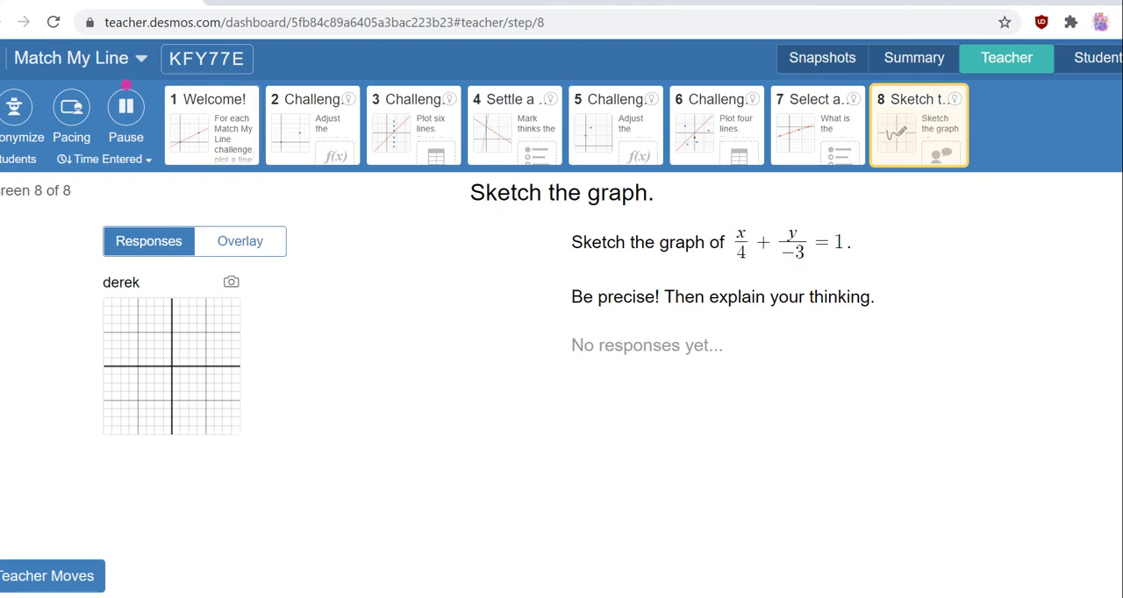
click(908, 57)
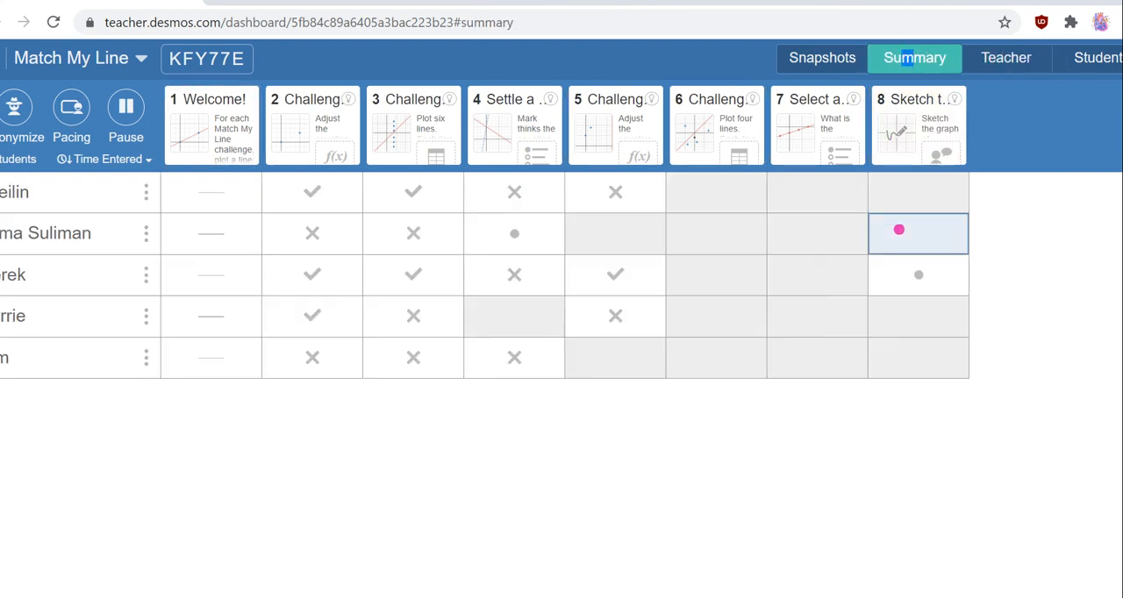
click(912, 264)
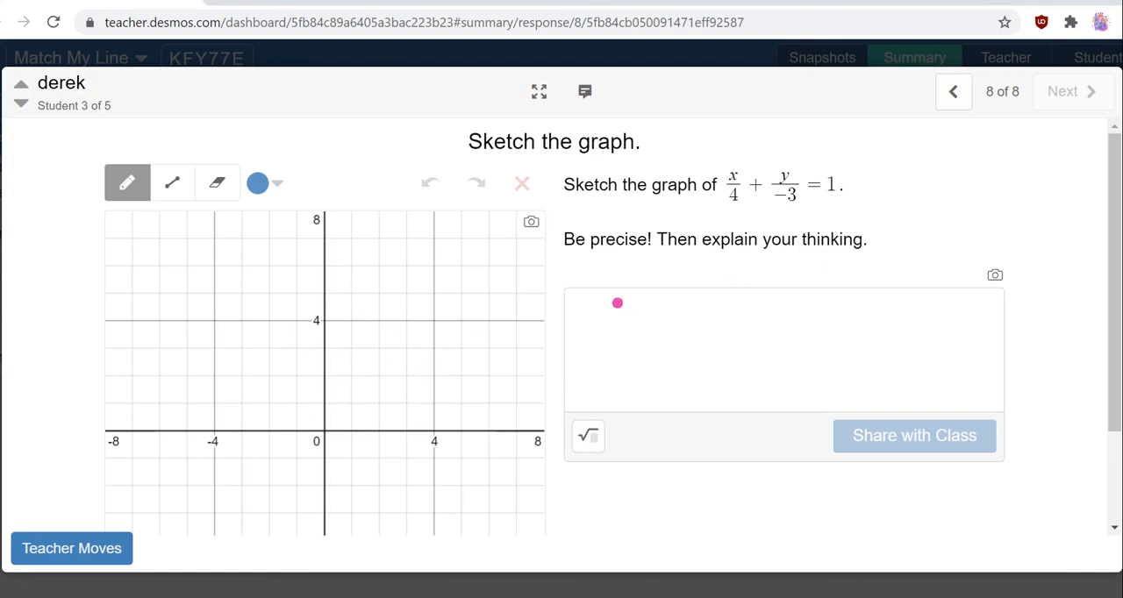
click(597, 310)
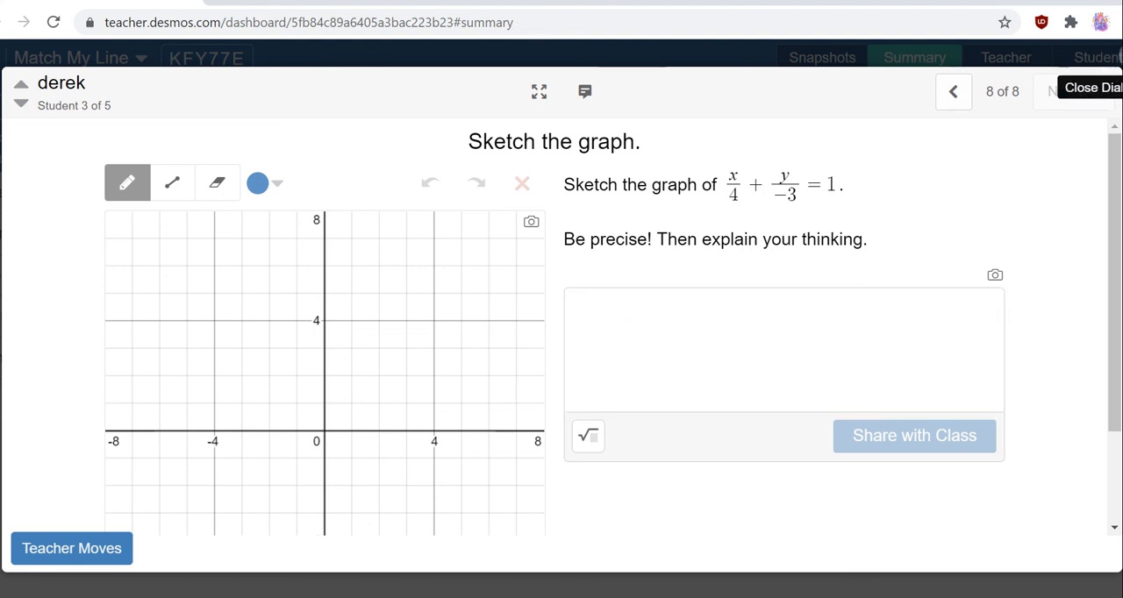
click(1107, 72)
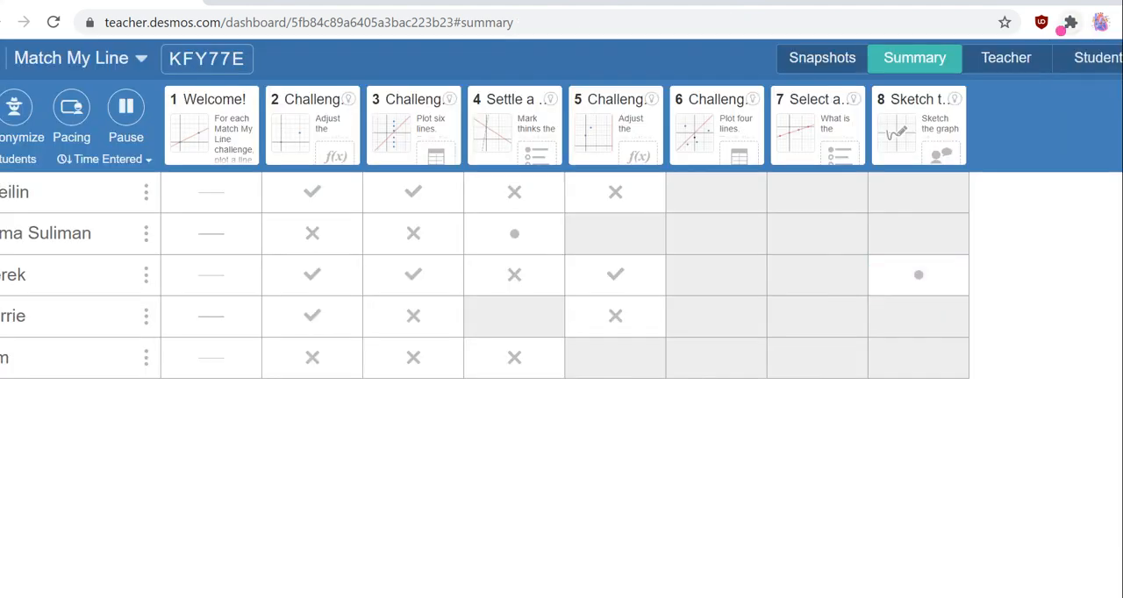